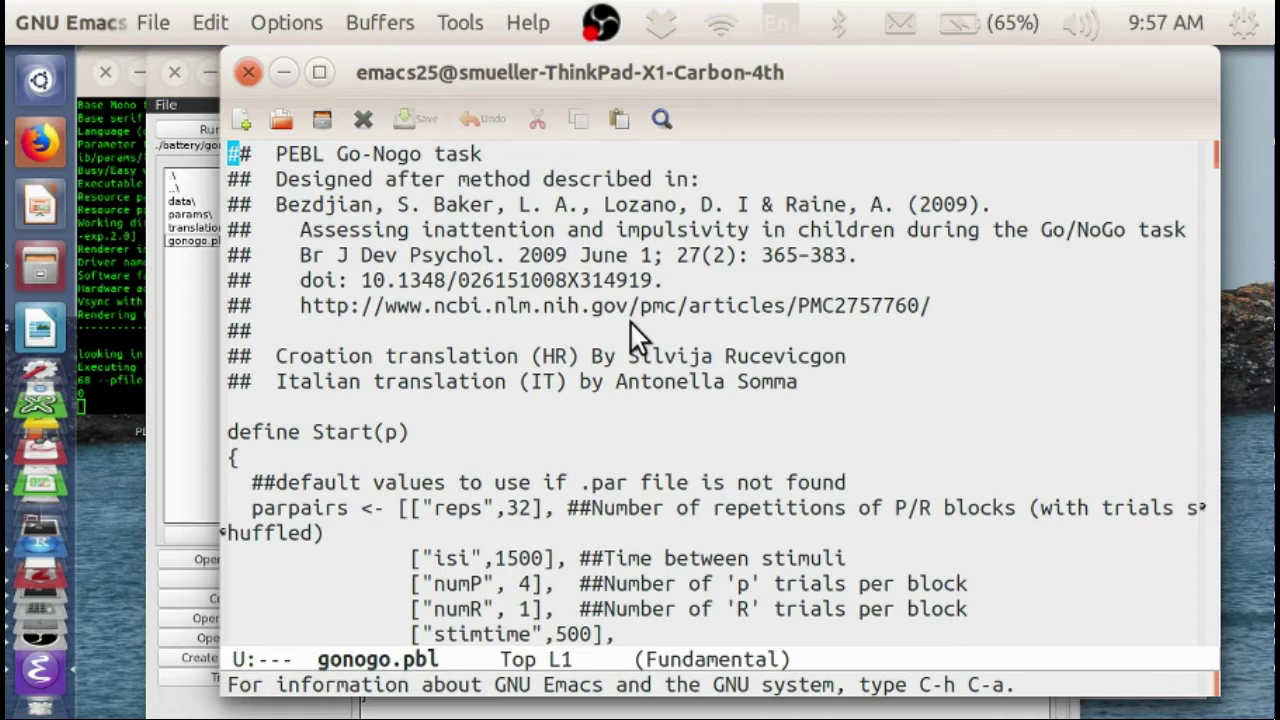
- Close the gonogo.pbl source file and the calculator to return to the launcher
{"action": "left_click", "coordinate": [247, 70]}
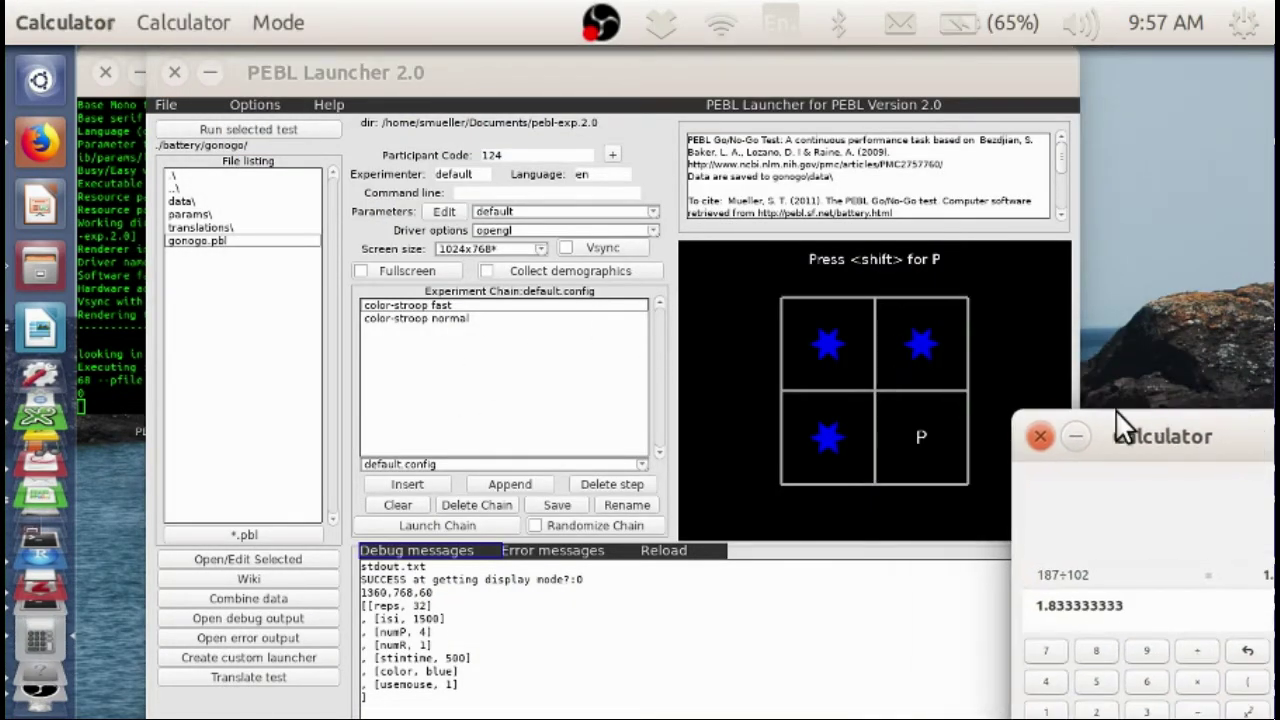
{"action": "left_click", "coordinate": [1027, 436]}
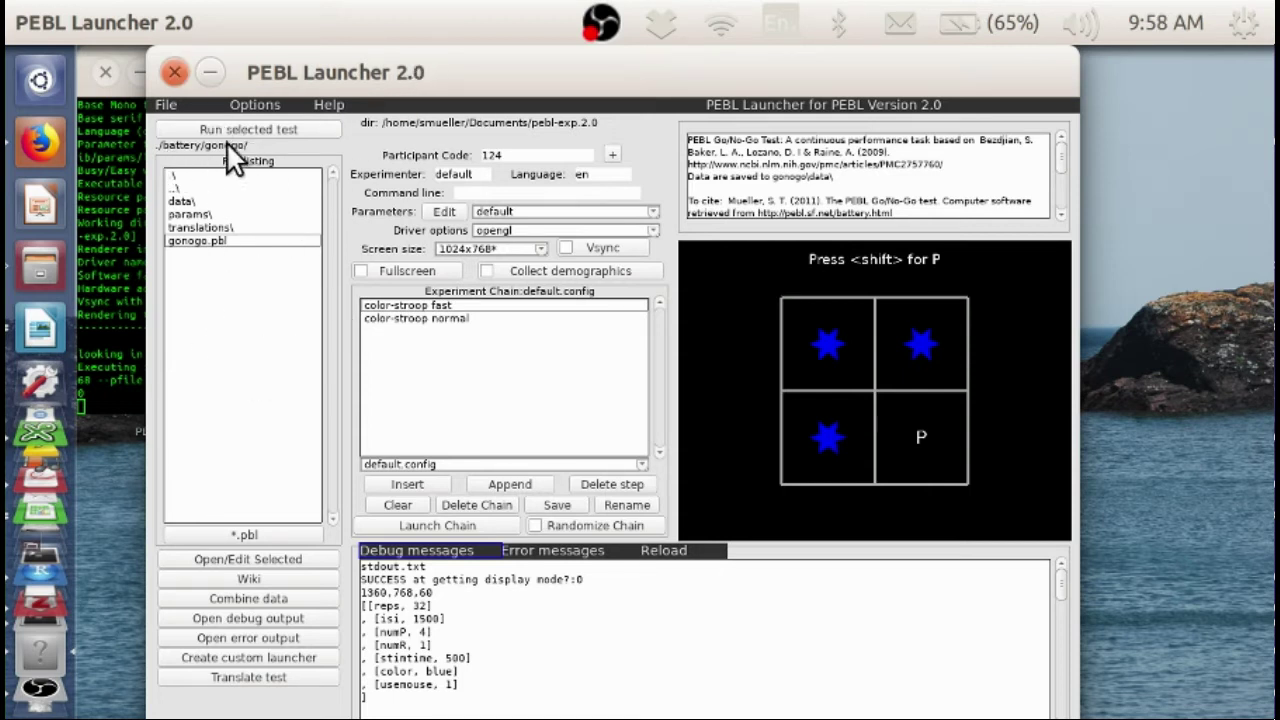
- View the parameters of gonogo.pbl, return without saving, and choose the gonogo.pbl.par parameter set for the test
{"action": "left_click", "coordinate": [445, 209]}
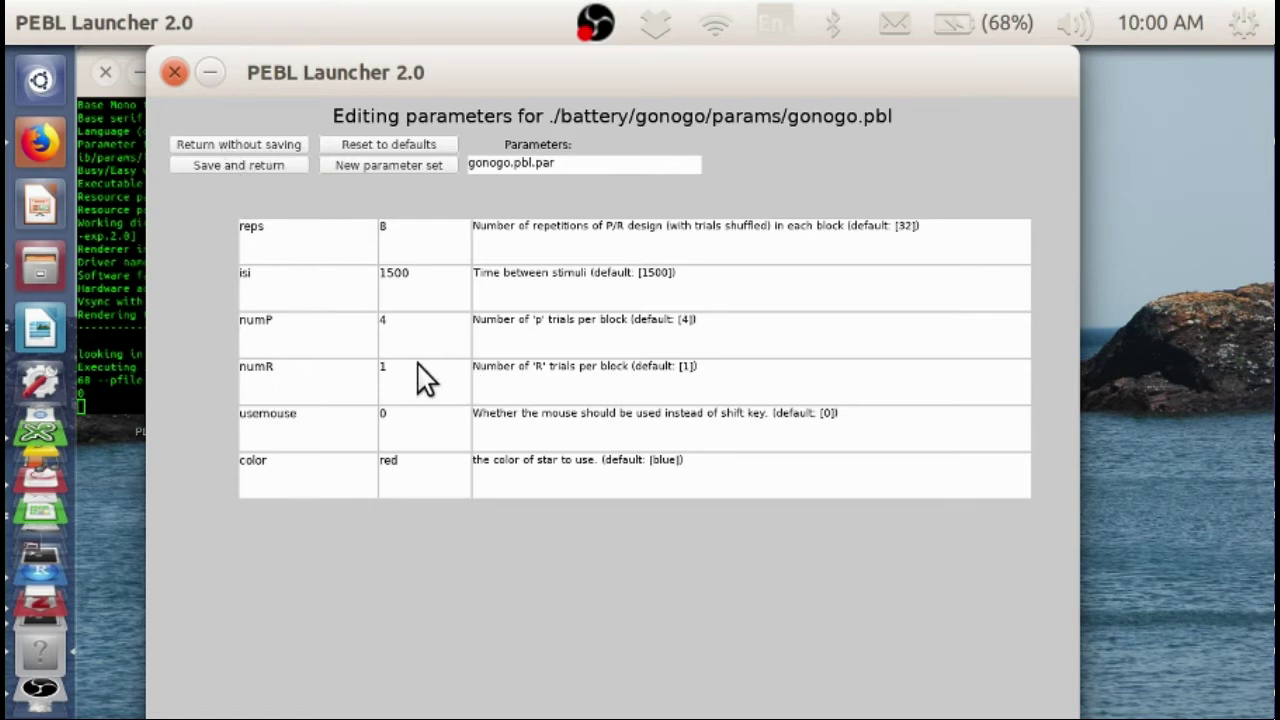
{"action": "left_click", "coordinate": [246, 144]}
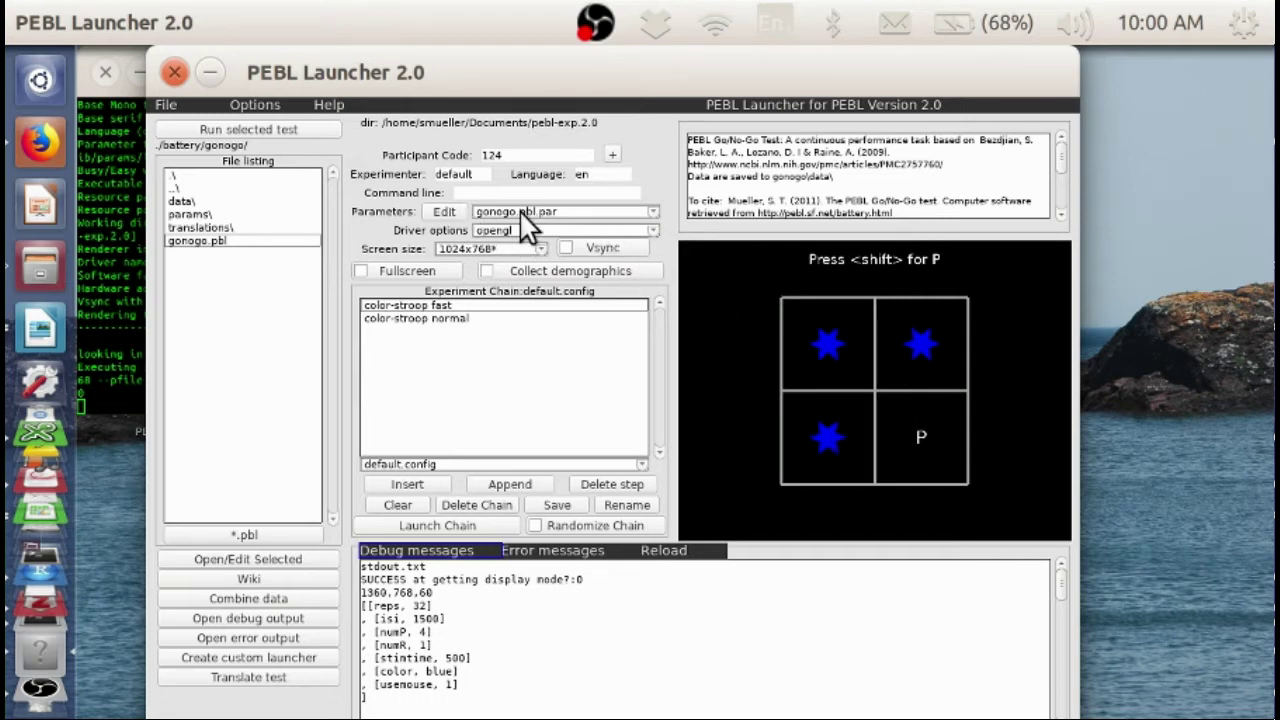
{"action": "left_click", "coordinate": [562, 213]}
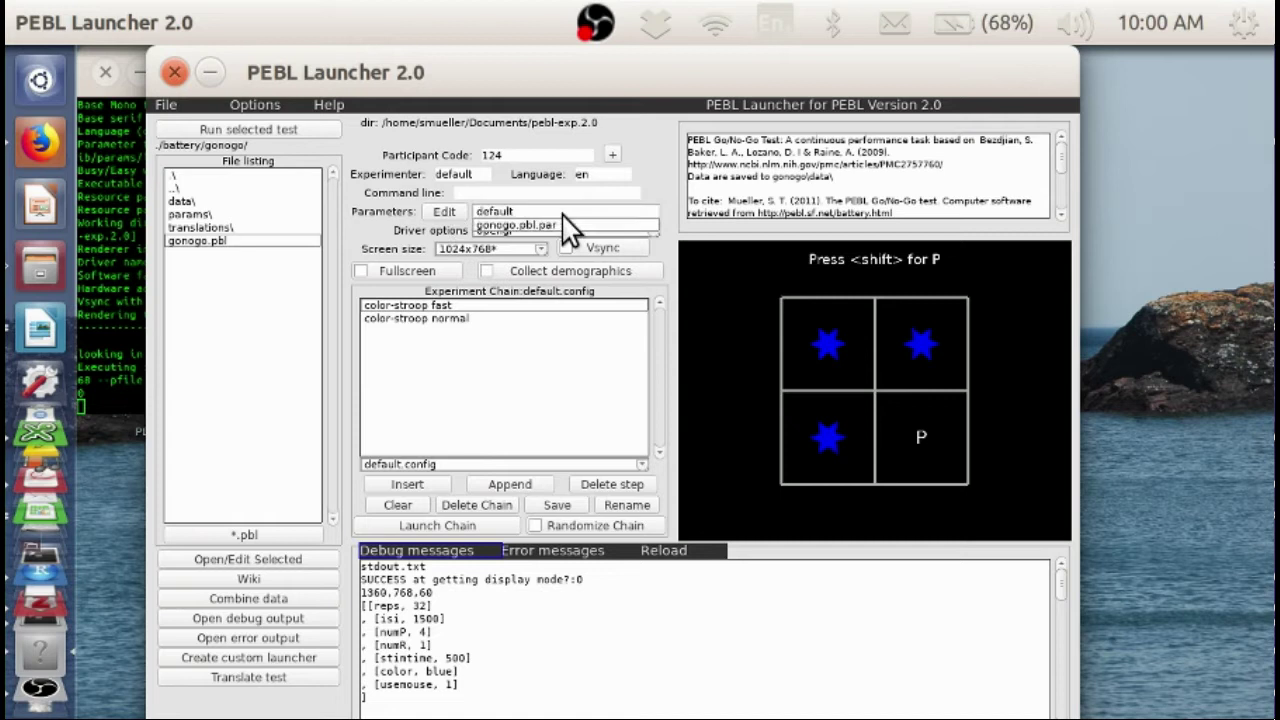
{"action": "left_click", "coordinate": [560, 230]}
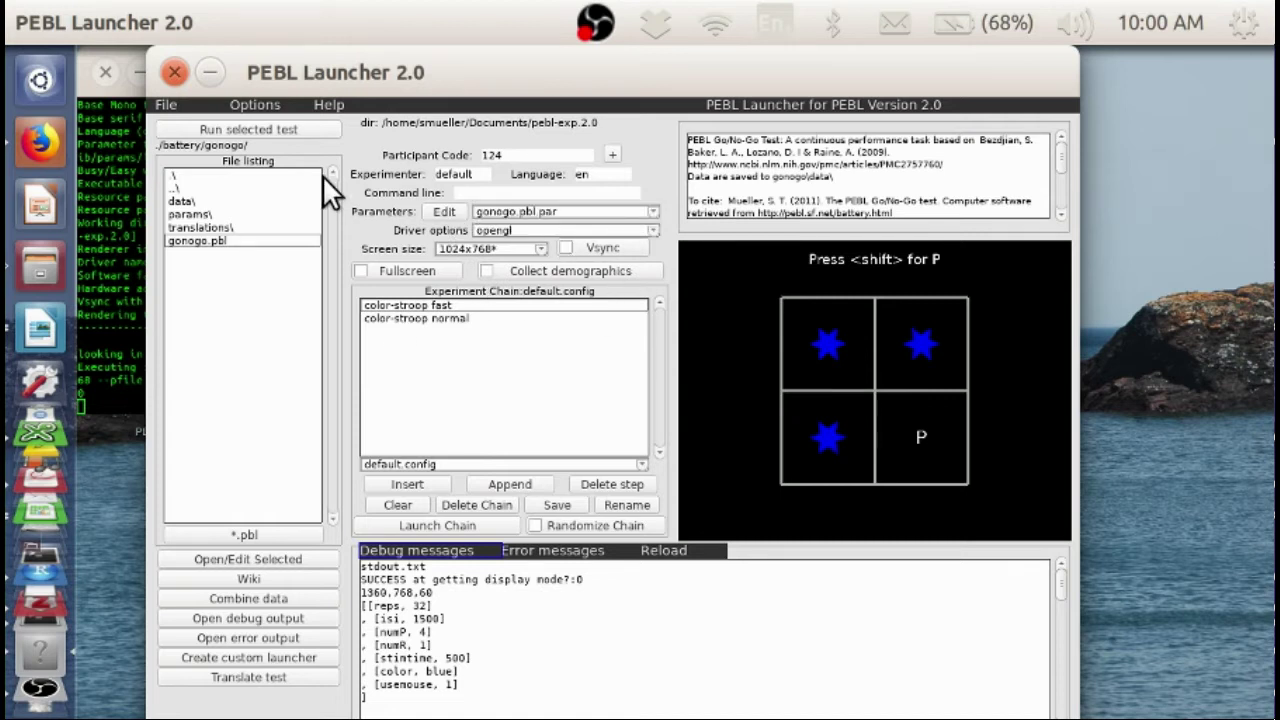
- Run the Go/No-Go test, respond to several practice trials showing P, and close the test window
{"action": "left_click", "coordinate": [223, 124]}
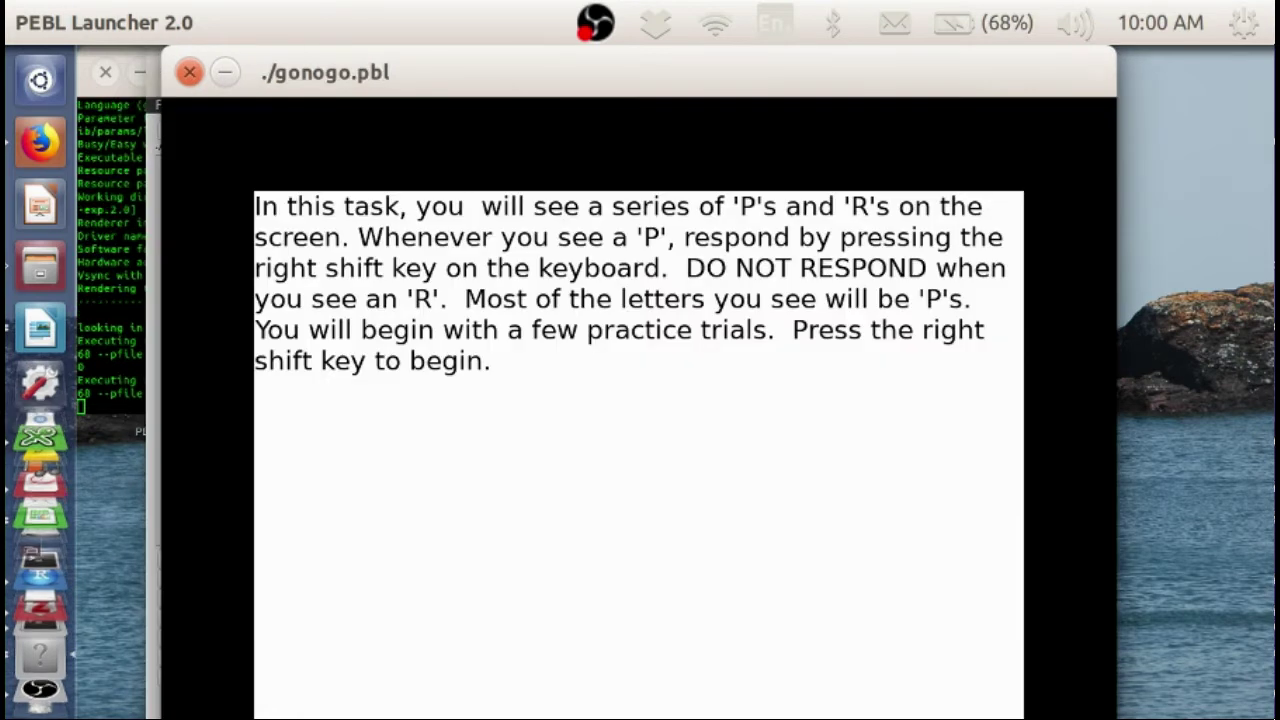
{"action": "key", "text": "Shift_R"}
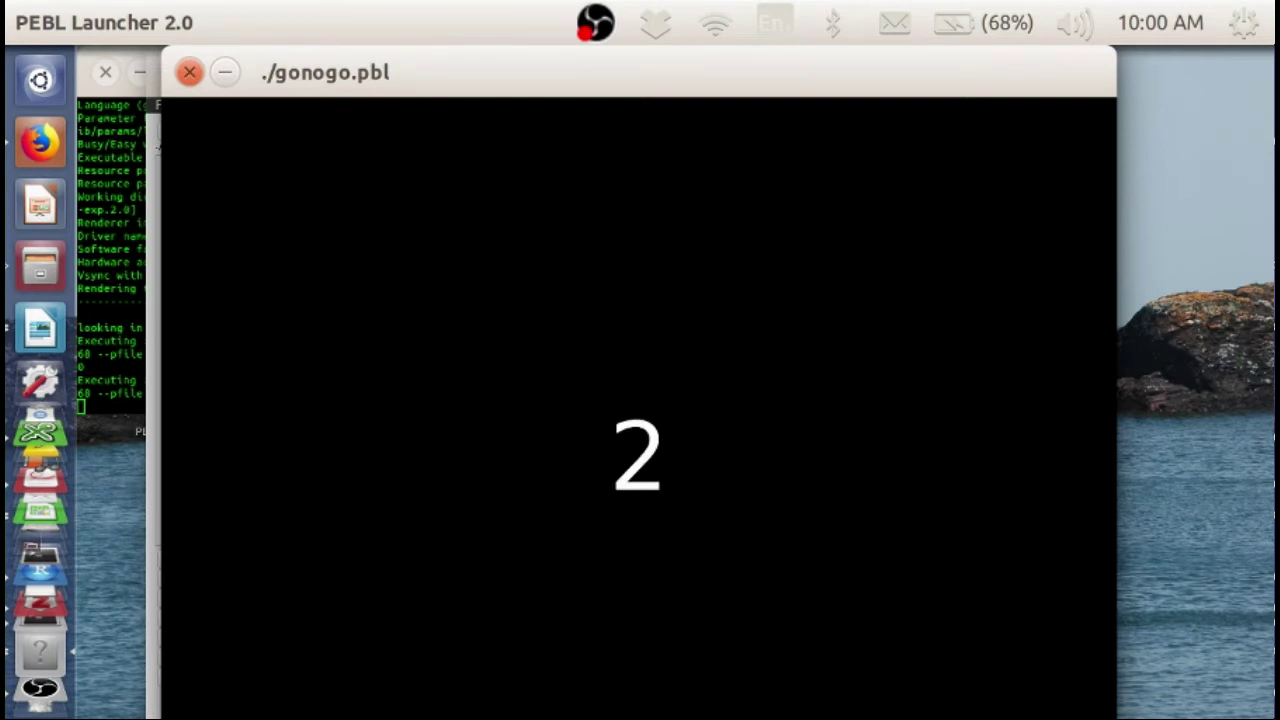
{"action": "key", "text": "shift"}
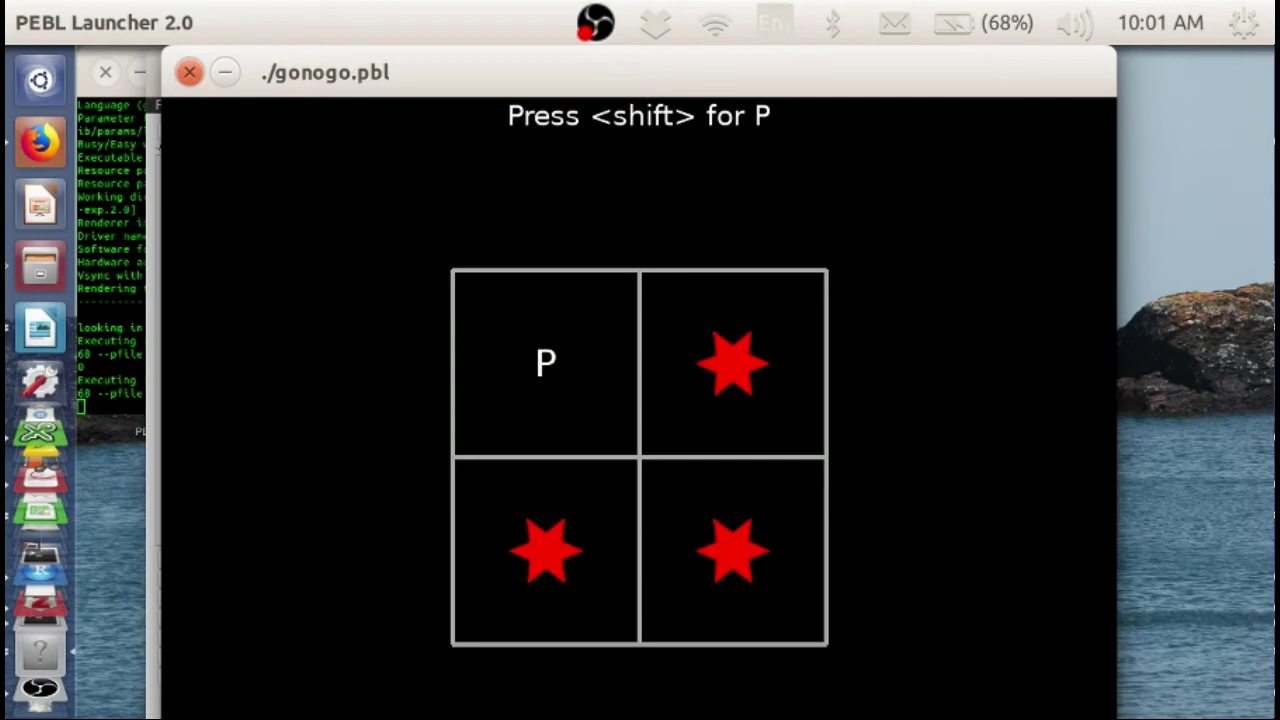
{"action": "key", "text": "shift"}
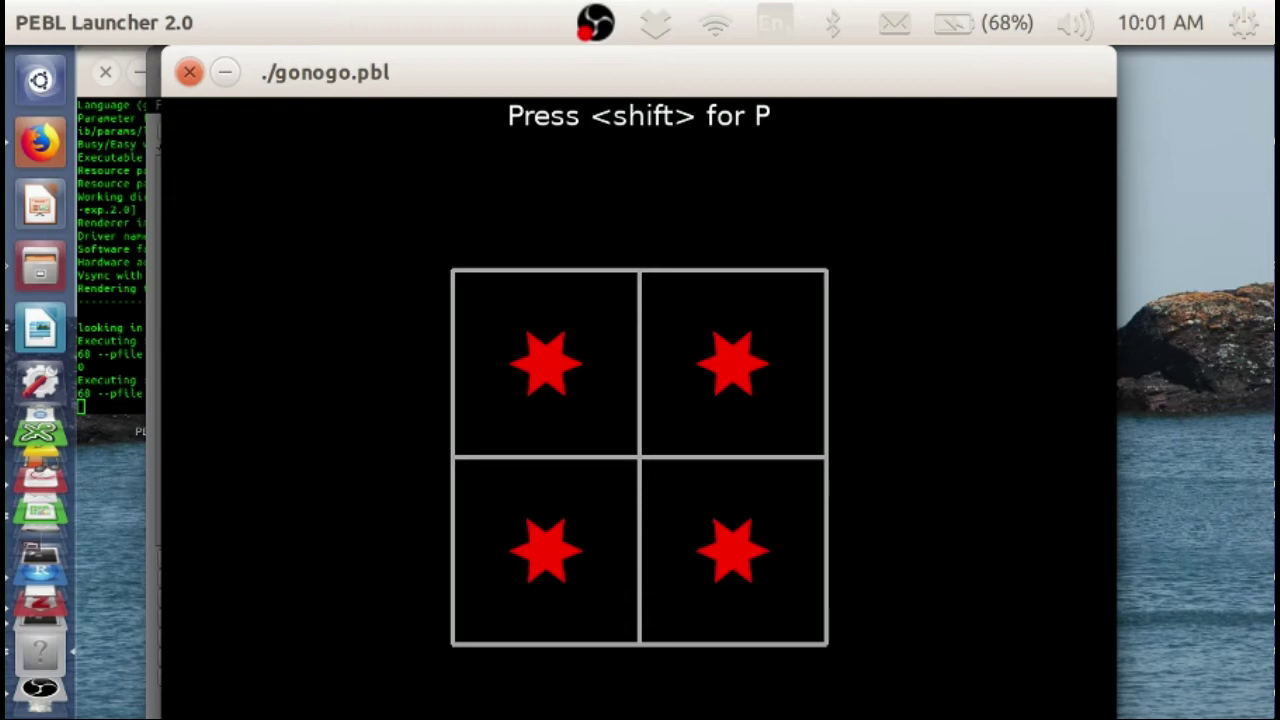
{"action": "left_click", "coordinate": [186, 71]}
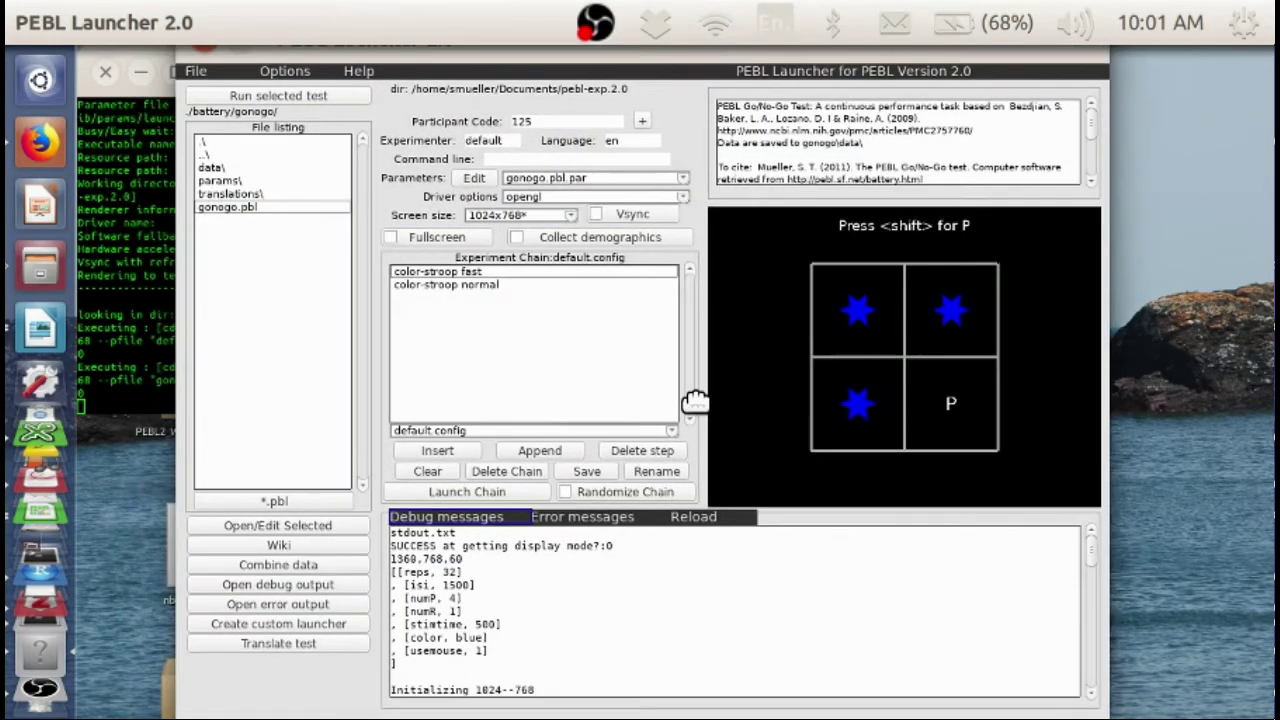
{"action": "left_click", "coordinate": [596, 22]}
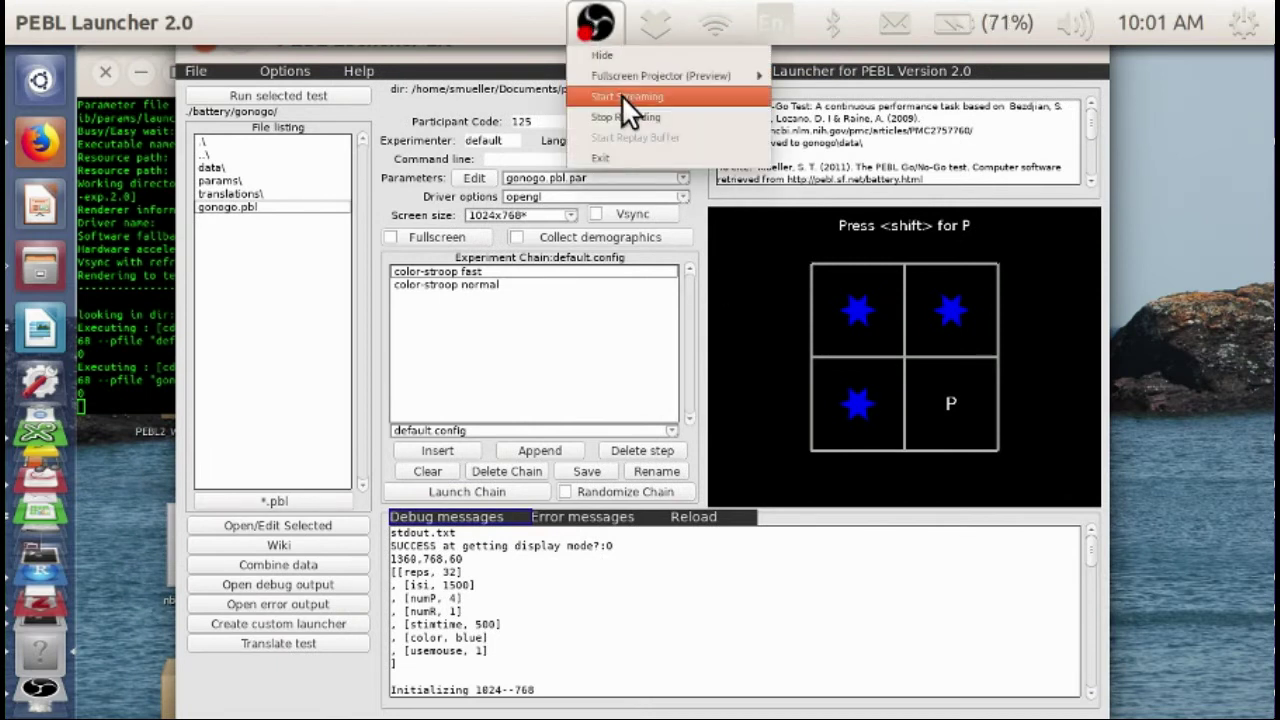
{"action": "left_click", "coordinate": [461, 121]}
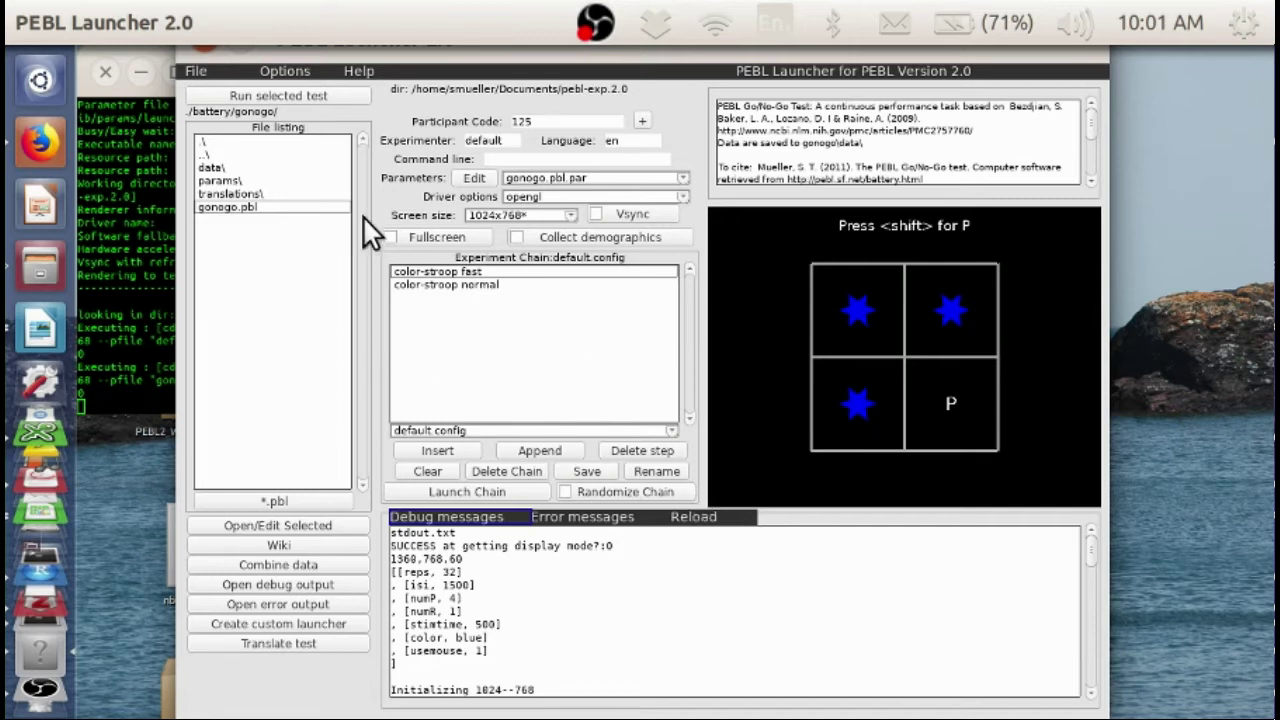
- Open the Go/No-Go test's data folder and load gonogo-pooled.csv in LibreOffice Calc as comma-separated UTF-8 text
{"action": "left_click", "coordinate": [208, 167]}
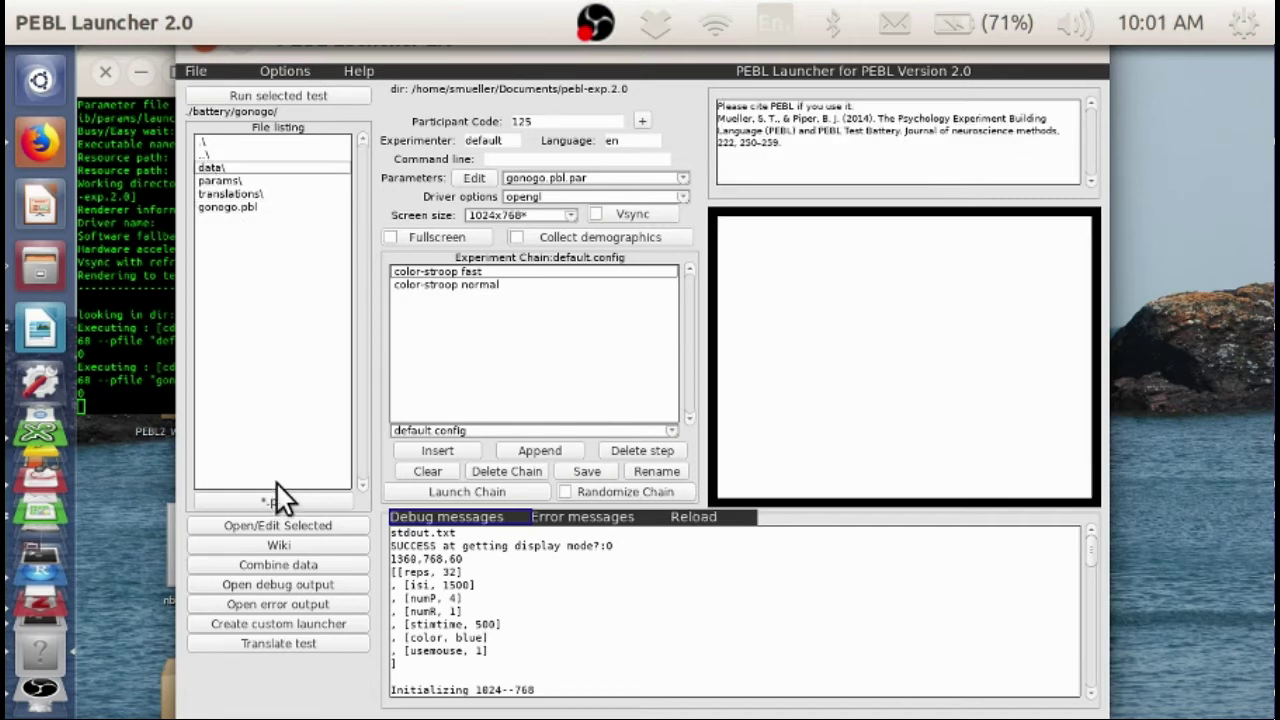
{"action": "left_click", "coordinate": [277, 525]}
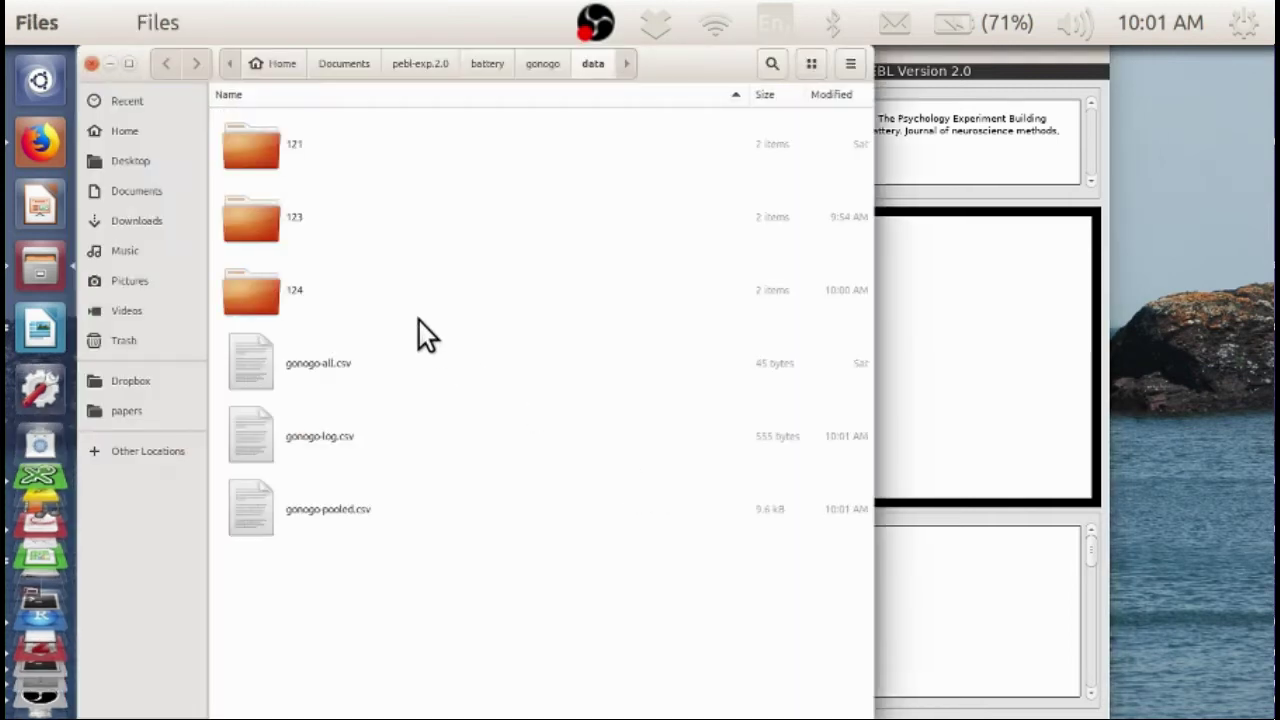
{"action": "left_click_drag", "start_coordinate": [371, 297], "coordinate": [837, 318]}
{"action": "left_click_drag", "start_coordinate": [894, 486], "coordinate": [765, 460]}
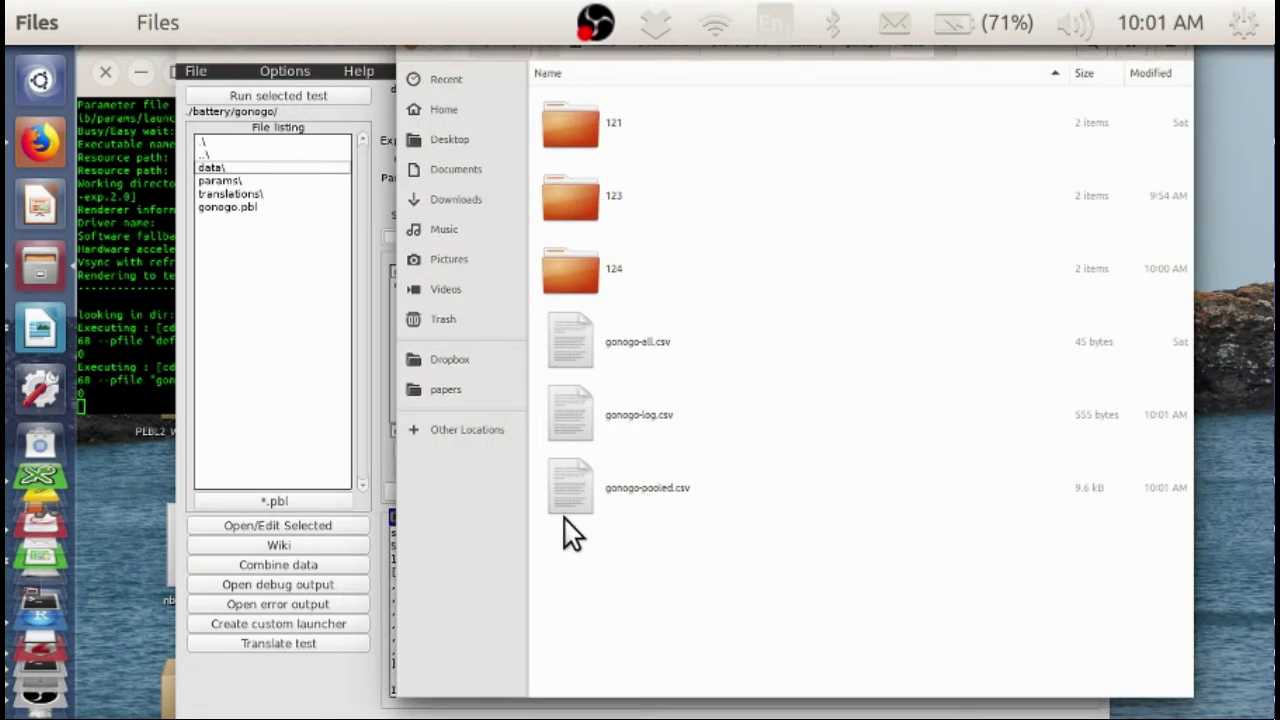
{"action": "double_click", "coordinate": [635, 491]}
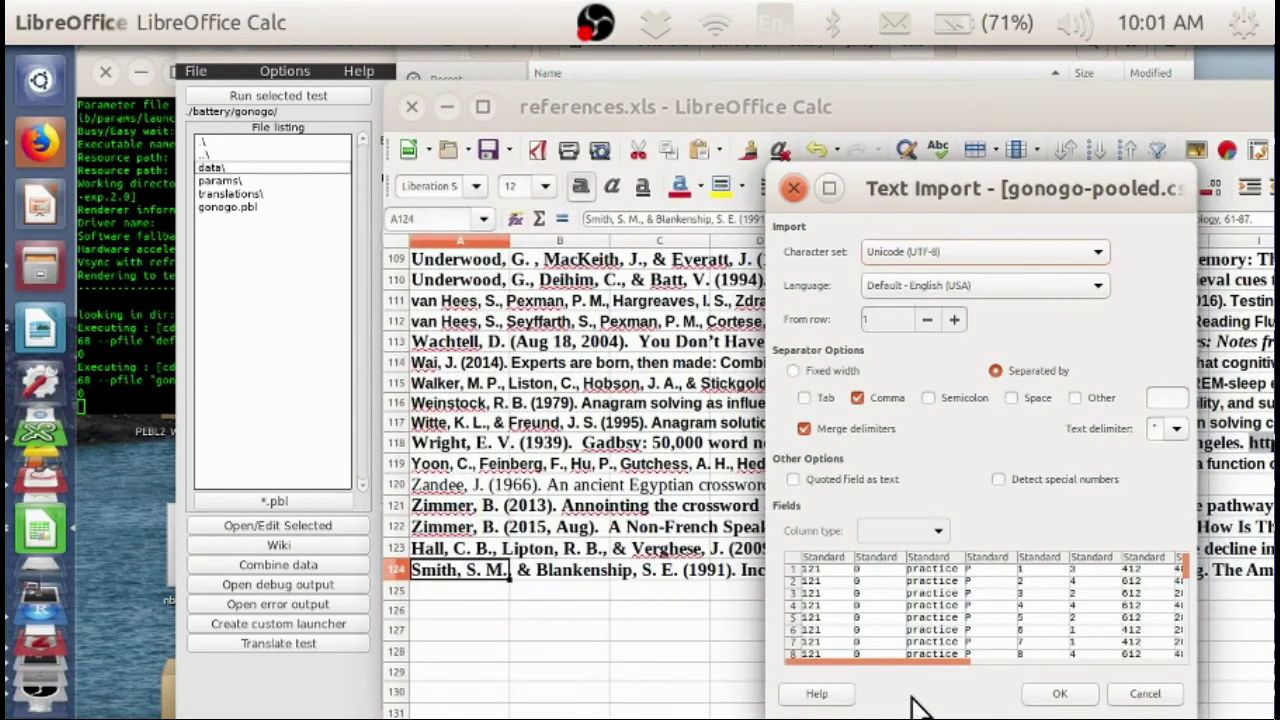
{"action": "left_click", "coordinate": [1059, 693]}
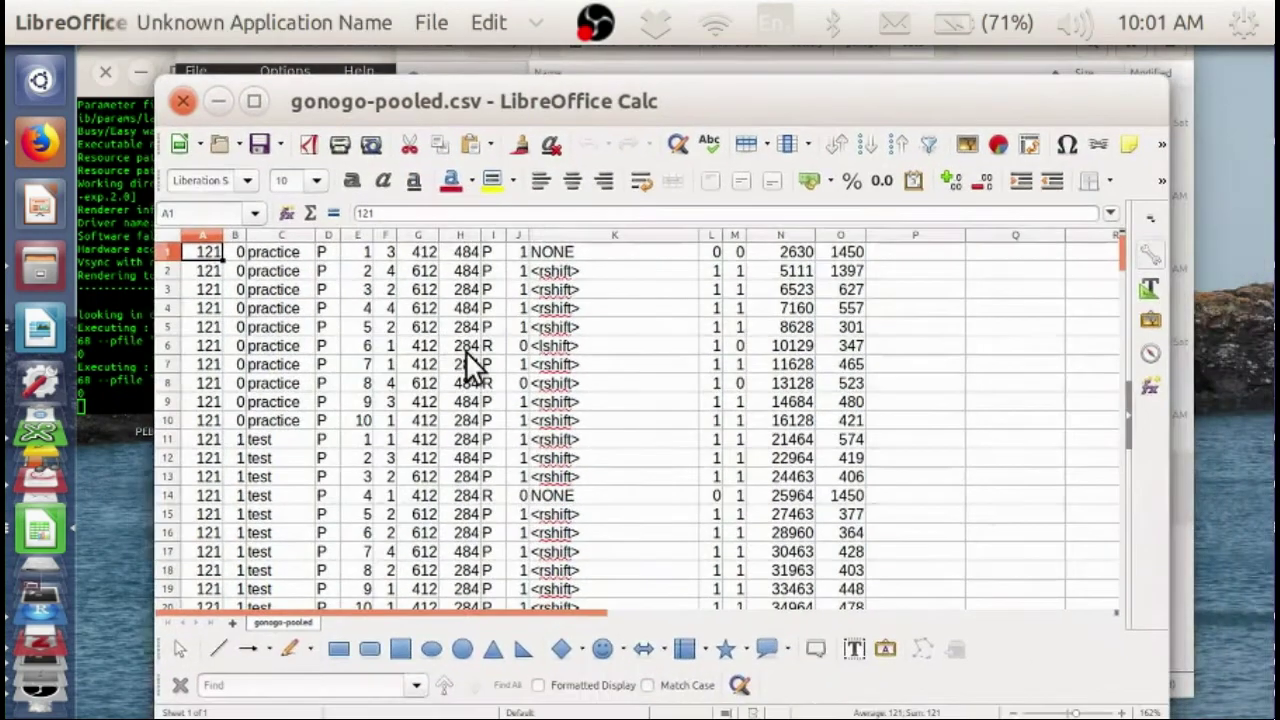
- Examine the pooled practice and test trials of all participants from the first to the last row, and close the file
{"action": "scroll", "coordinate": [465, 350], "scroll_direction": "down", "scroll_amount": 18}
{"action": "scroll", "coordinate": [465, 350], "scroll_direction": "down", "scroll_amount": 20}
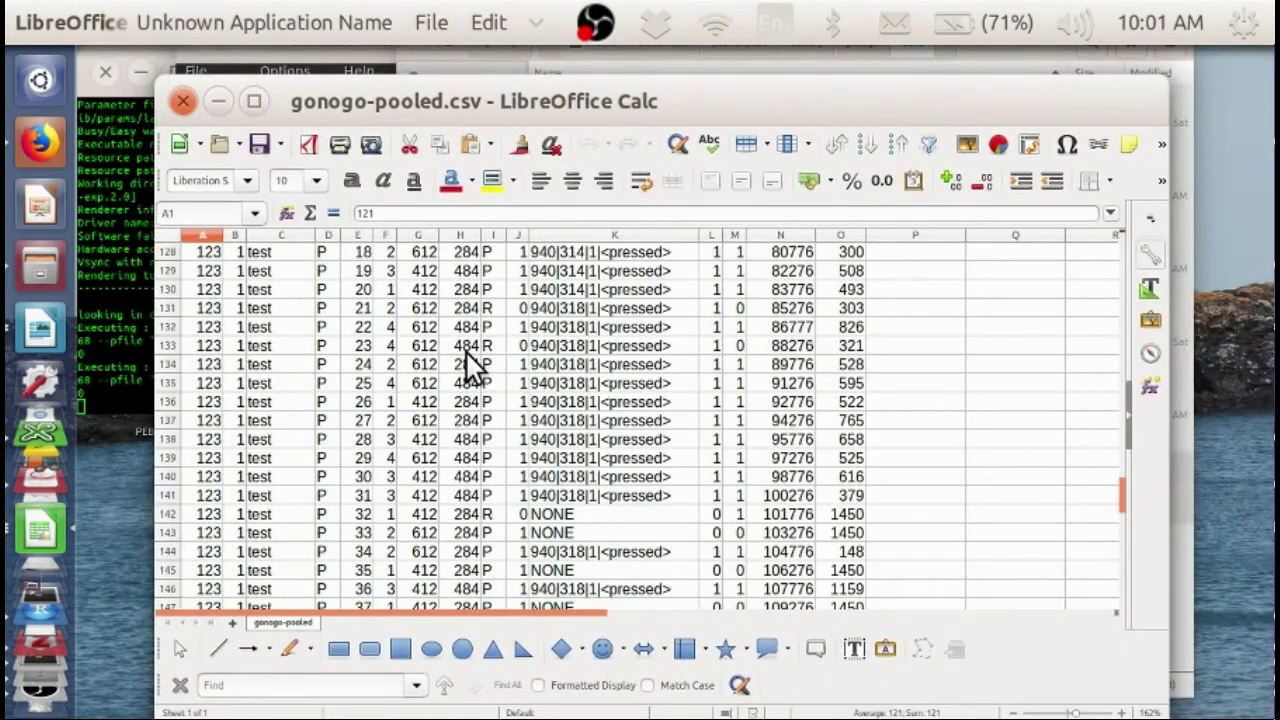
{"action": "scroll", "coordinate": [465, 350], "scroll_direction": "up", "scroll_amount": 20}
{"action": "scroll", "coordinate": [465, 350], "scroll_direction": "up", "scroll_amount": 20}
{"action": "scroll", "coordinate": [465, 350], "scroll_direction": "down", "scroll_amount": 18}
{"action": "scroll", "coordinate": [465, 350], "scroll_direction": "down", "scroll_amount": 20}
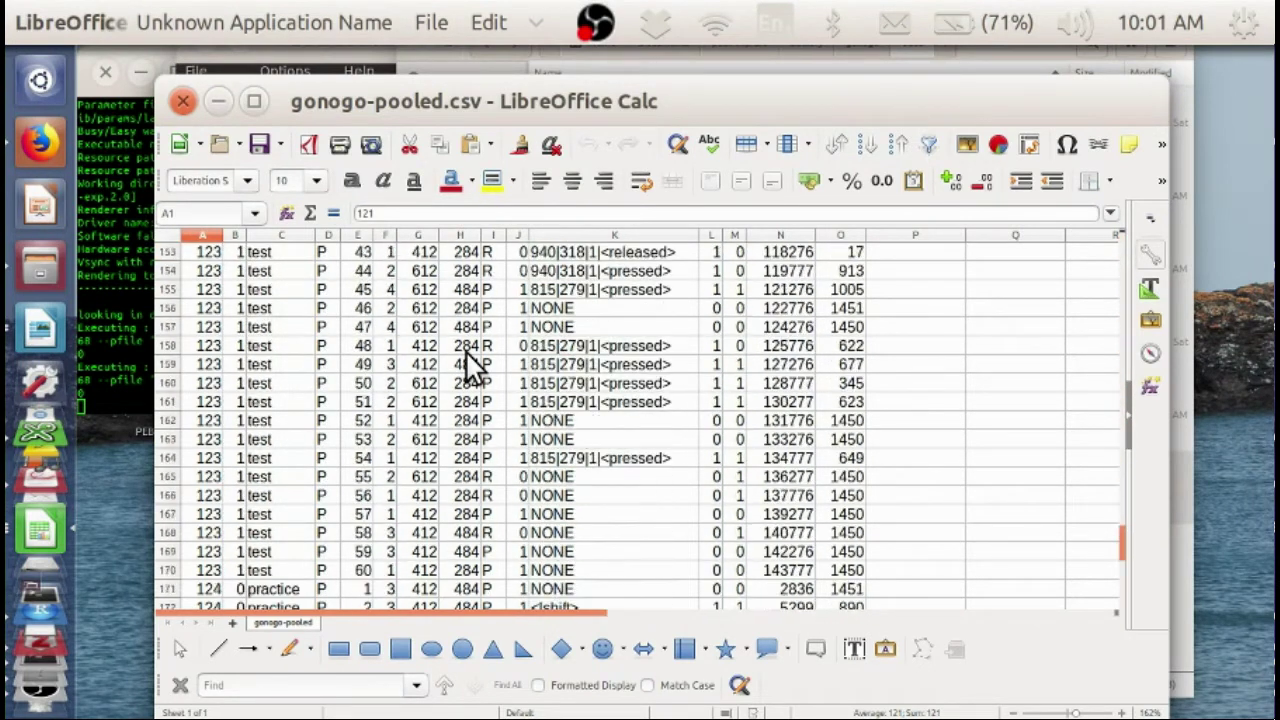
{"action": "scroll", "coordinate": [467, 353], "scroll_direction": "up", "scroll_amount": 3}
{"action": "scroll", "coordinate": [467, 353], "scroll_direction": "up", "scroll_amount": 6}
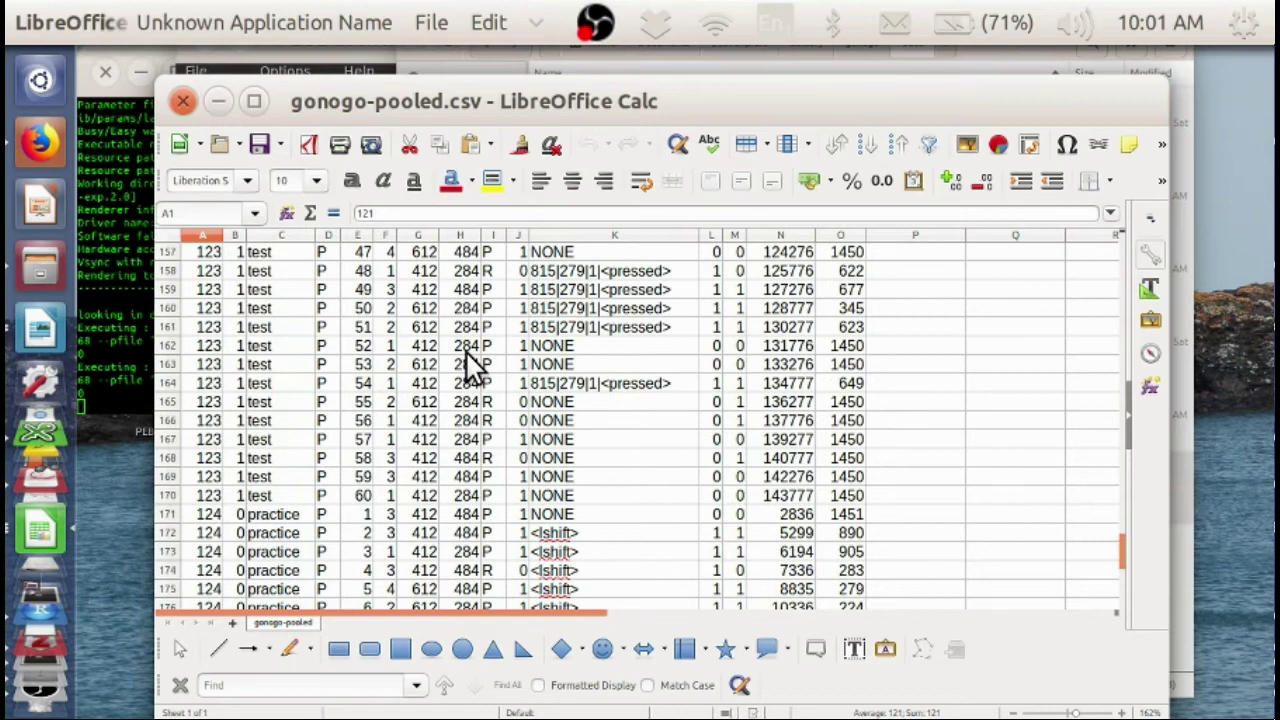
{"action": "scroll", "coordinate": [466, 352], "scroll_direction": "up", "scroll_amount": 20}
{"action": "scroll", "coordinate": [472, 365], "scroll_direction": "up", "scroll_amount": 20}
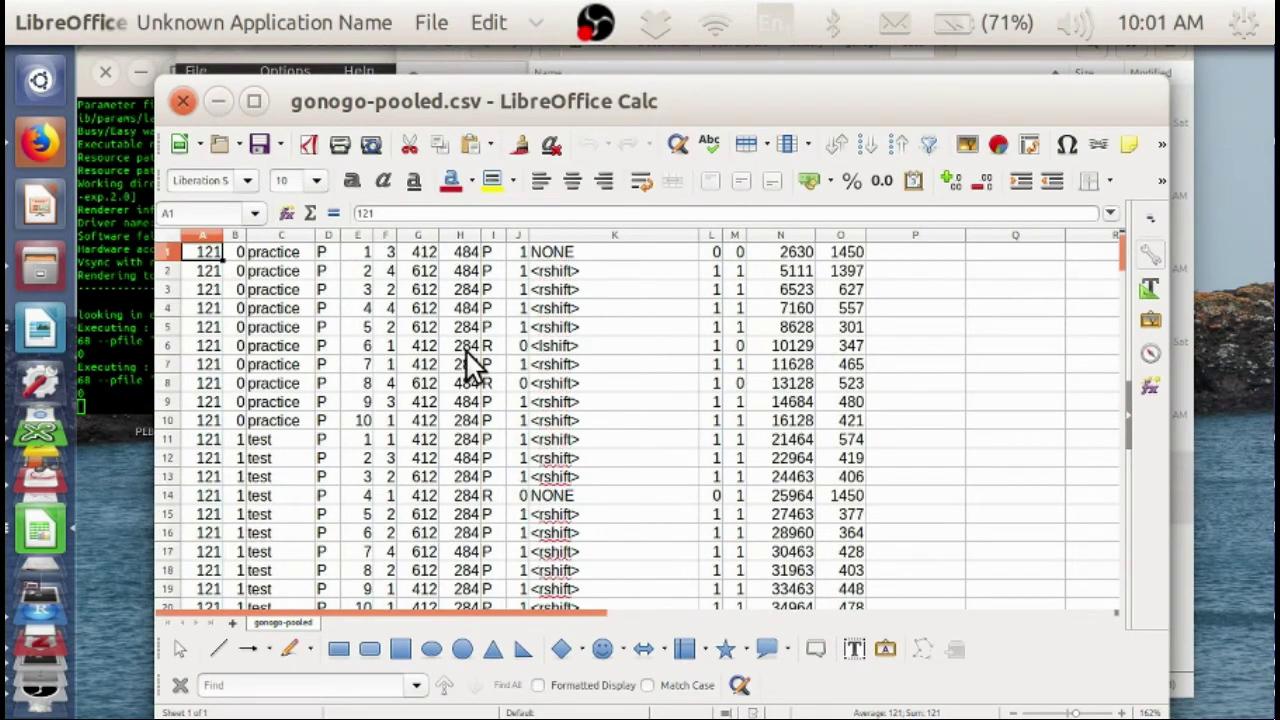
{"action": "scroll", "coordinate": [226, 295], "scroll_direction": "down", "scroll_amount": 20}
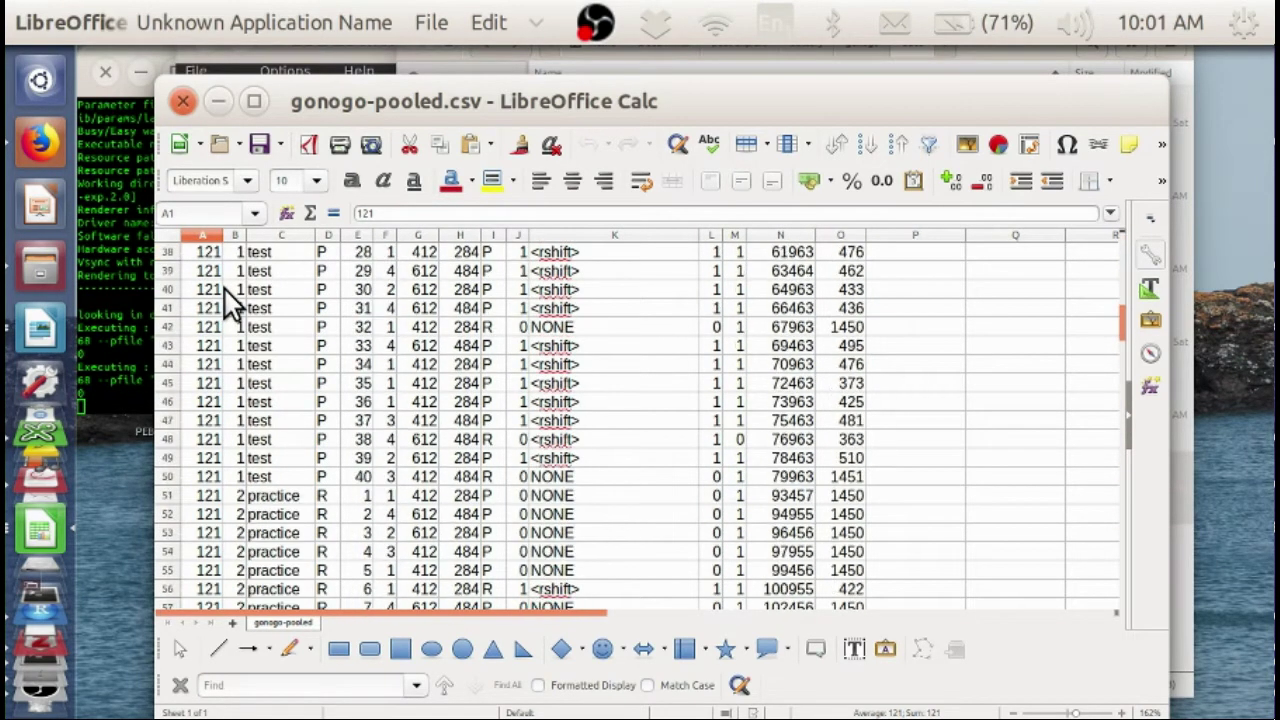
{"action": "scroll", "coordinate": [225, 289], "scroll_direction": "down", "scroll_amount": 20}
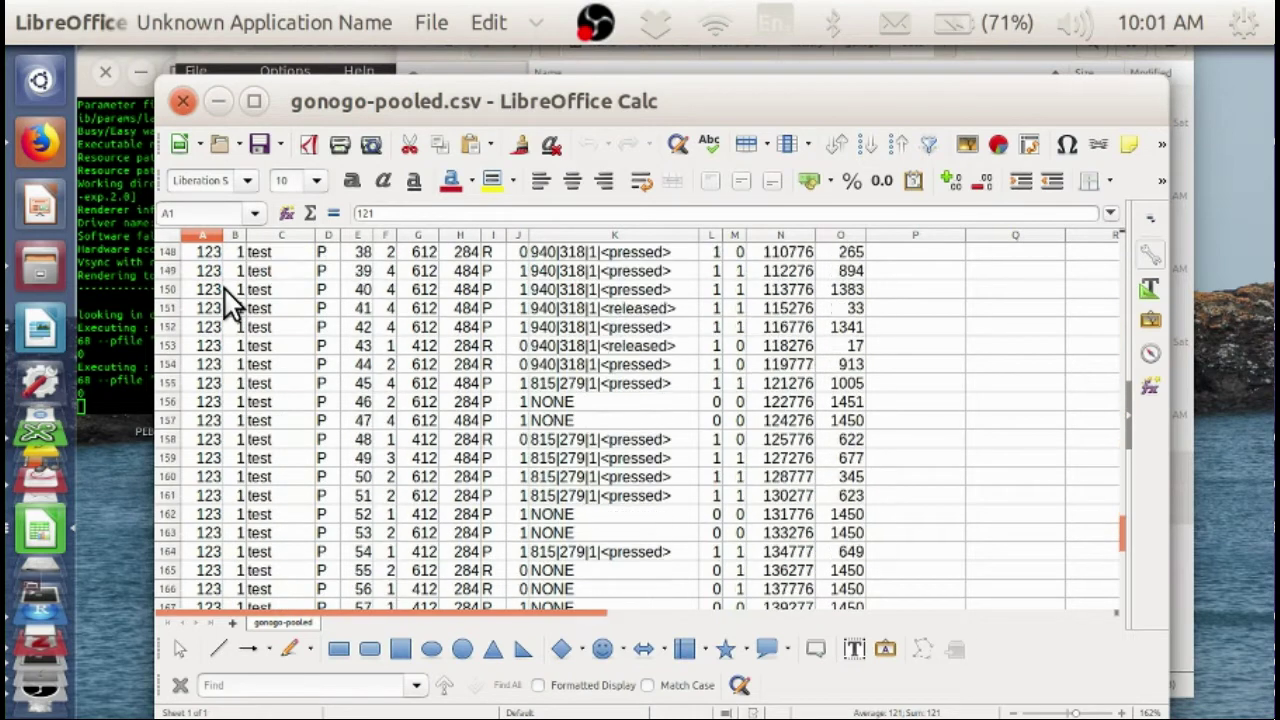
{"action": "scroll", "coordinate": [225, 290], "scroll_direction": "up", "scroll_amount": 8}
{"action": "scroll", "coordinate": [225, 290], "scroll_direction": "up", "scroll_amount": 2}
{"action": "scroll", "coordinate": [225, 289], "scroll_direction": "down", "scroll_amount": 3}
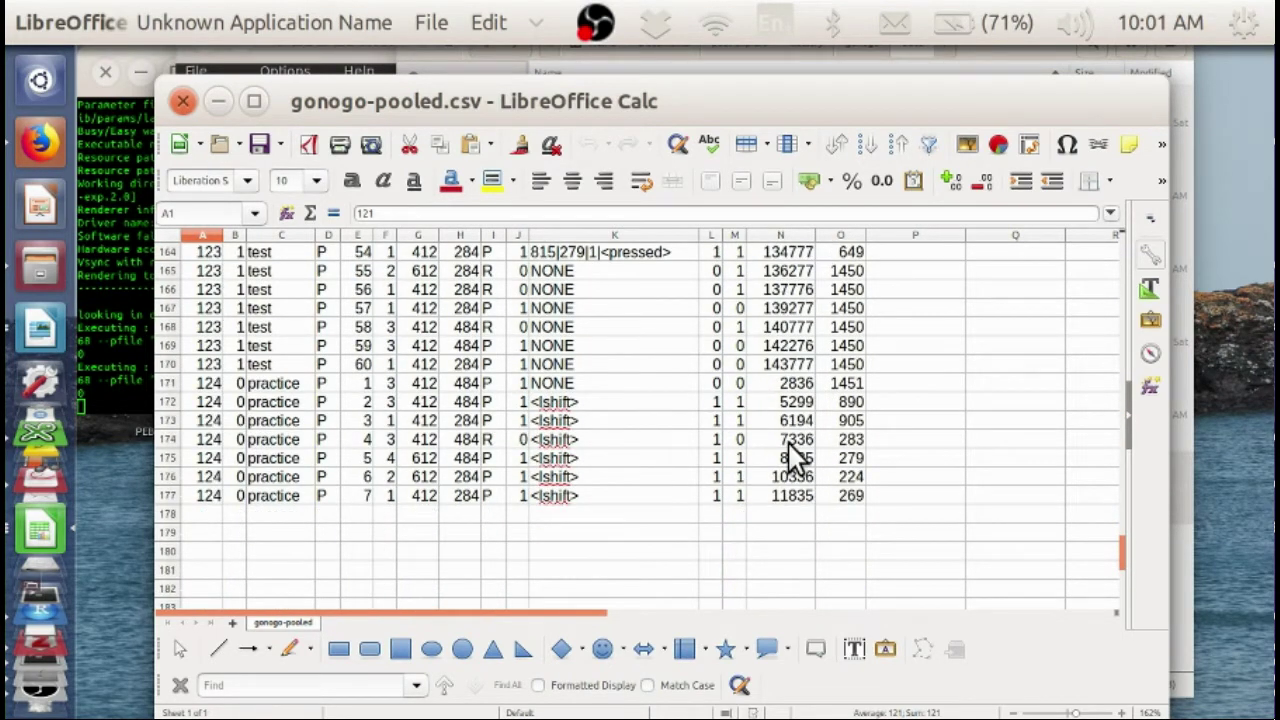
{"action": "scroll", "coordinate": [788, 443], "scroll_direction": "up", "scroll_amount": 20}
{"action": "scroll", "coordinate": [790, 447], "scroll_direction": "up", "scroll_amount": 7}
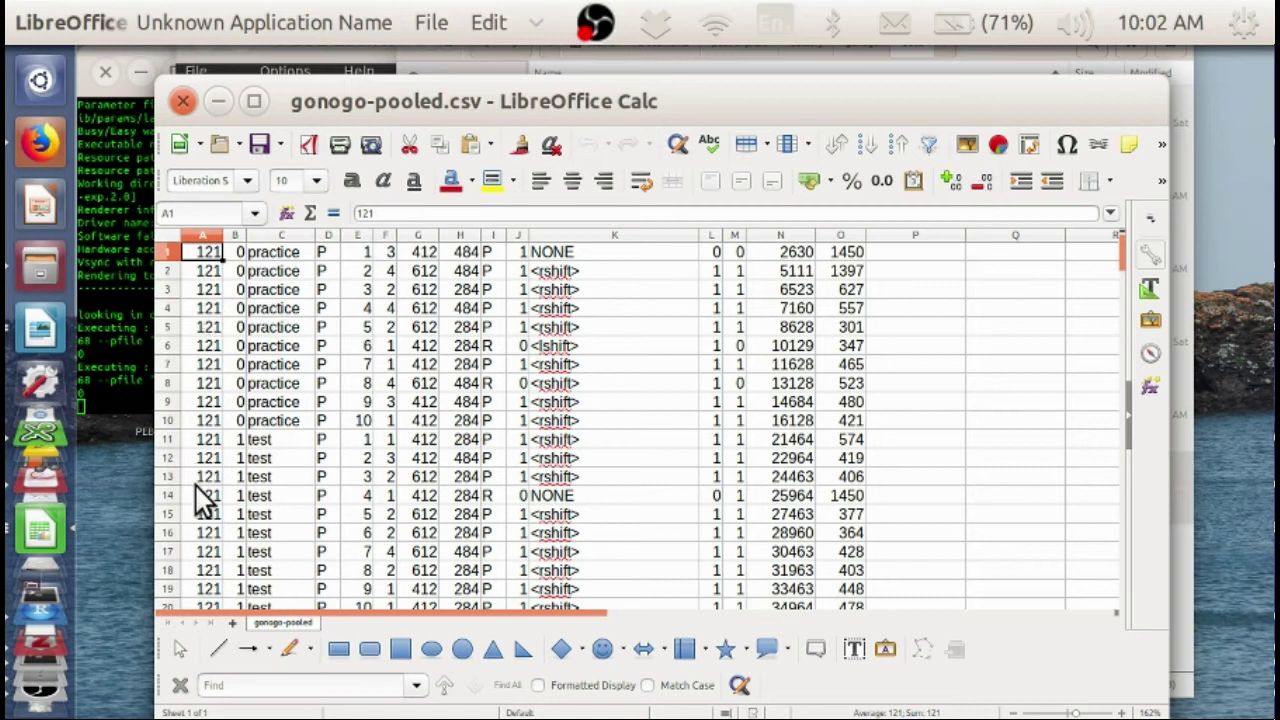
{"action": "left_click", "coordinate": [181, 102]}
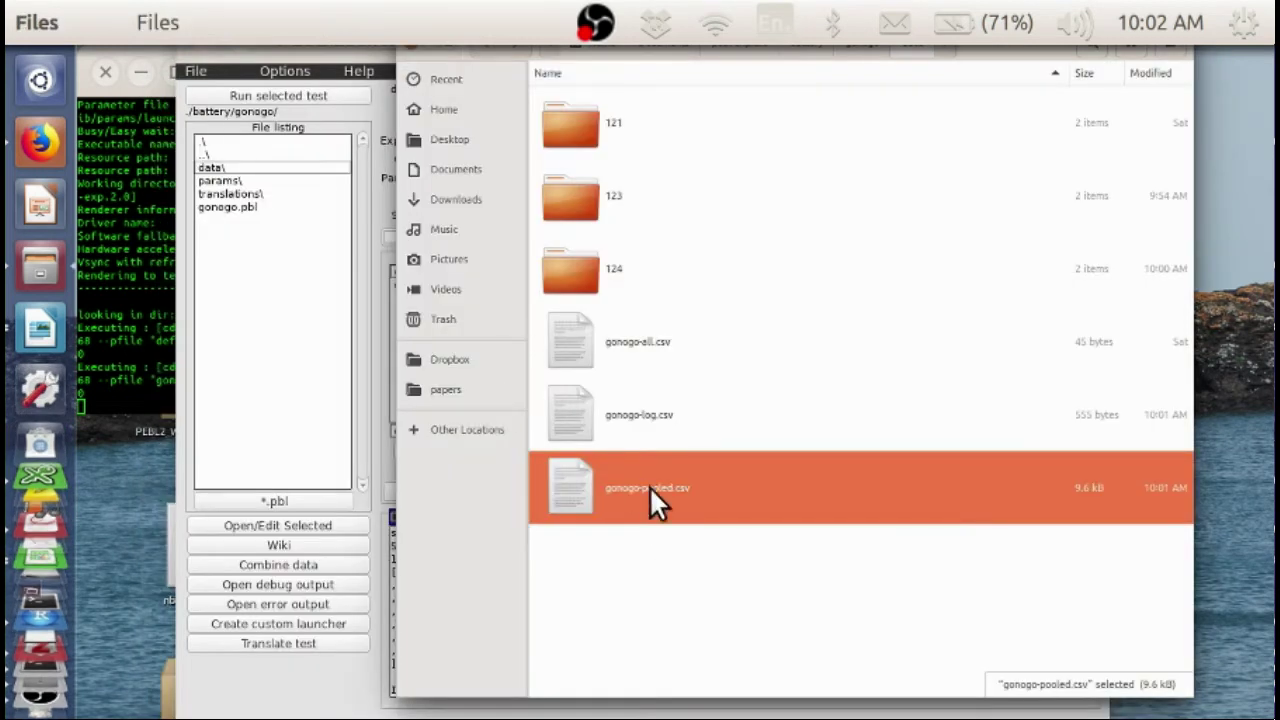
- Load gonogo-log.csv as comma-separated text to examine the logged session rounds, and close it along with references.xls
{"action": "double_click", "coordinate": [610, 405]}
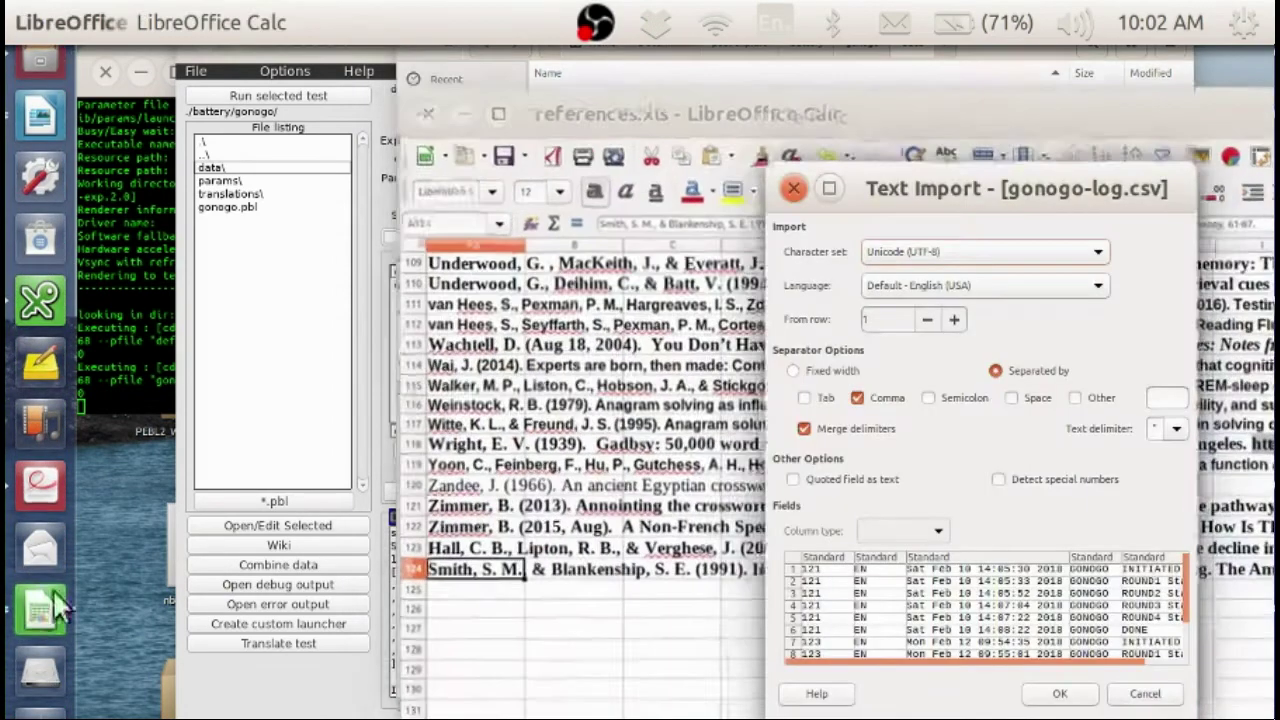
{"action": "left_click", "coordinate": [1052, 694]}
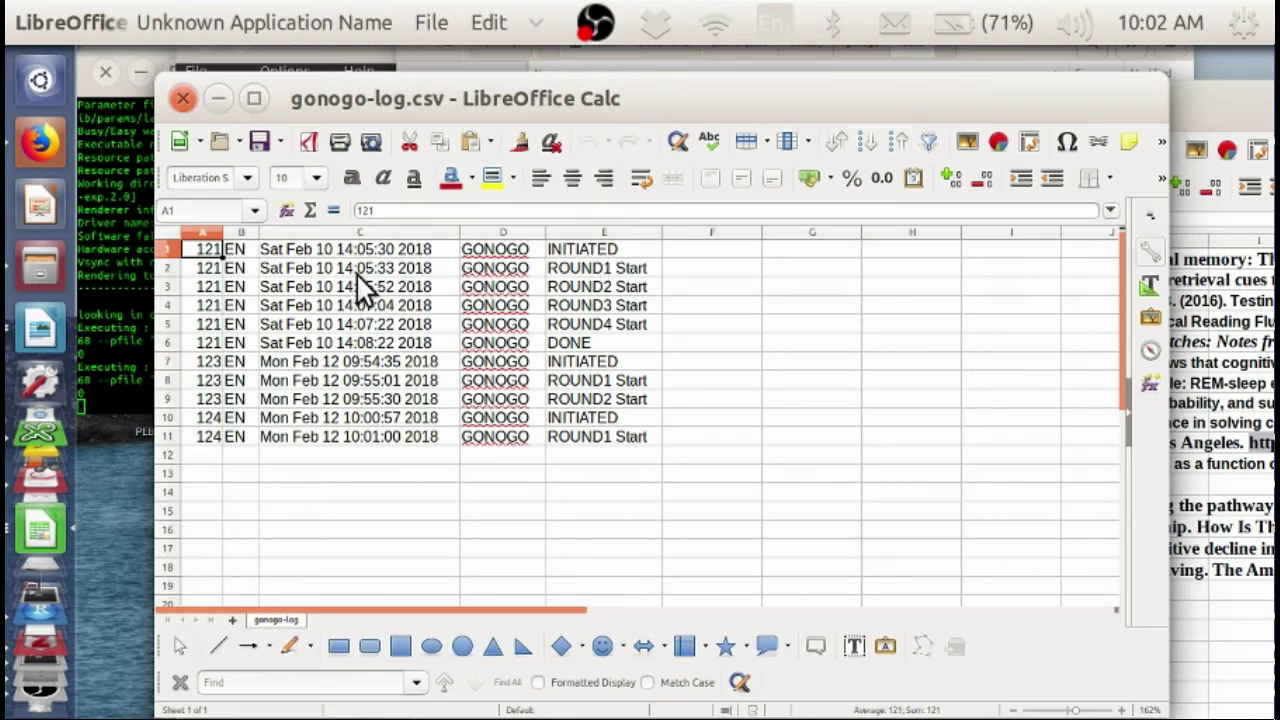
{"action": "left_click", "coordinate": [182, 97]}
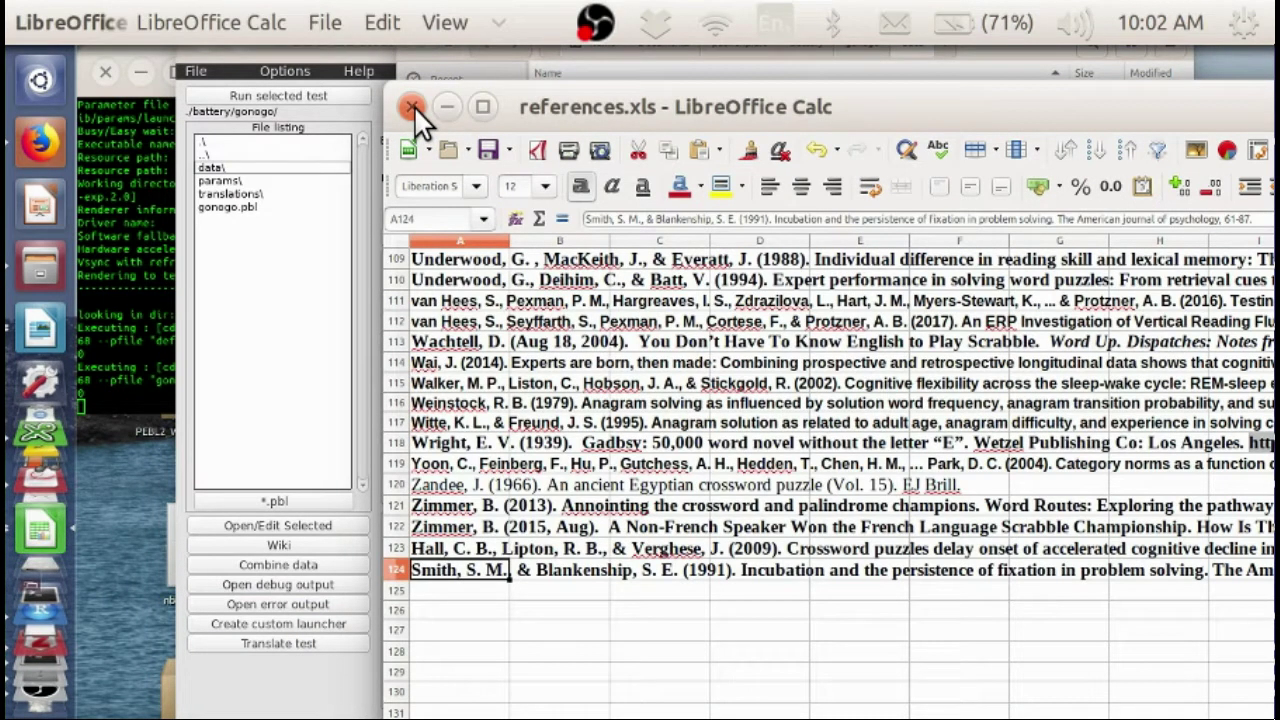
{"action": "left_click", "coordinate": [413, 106]}
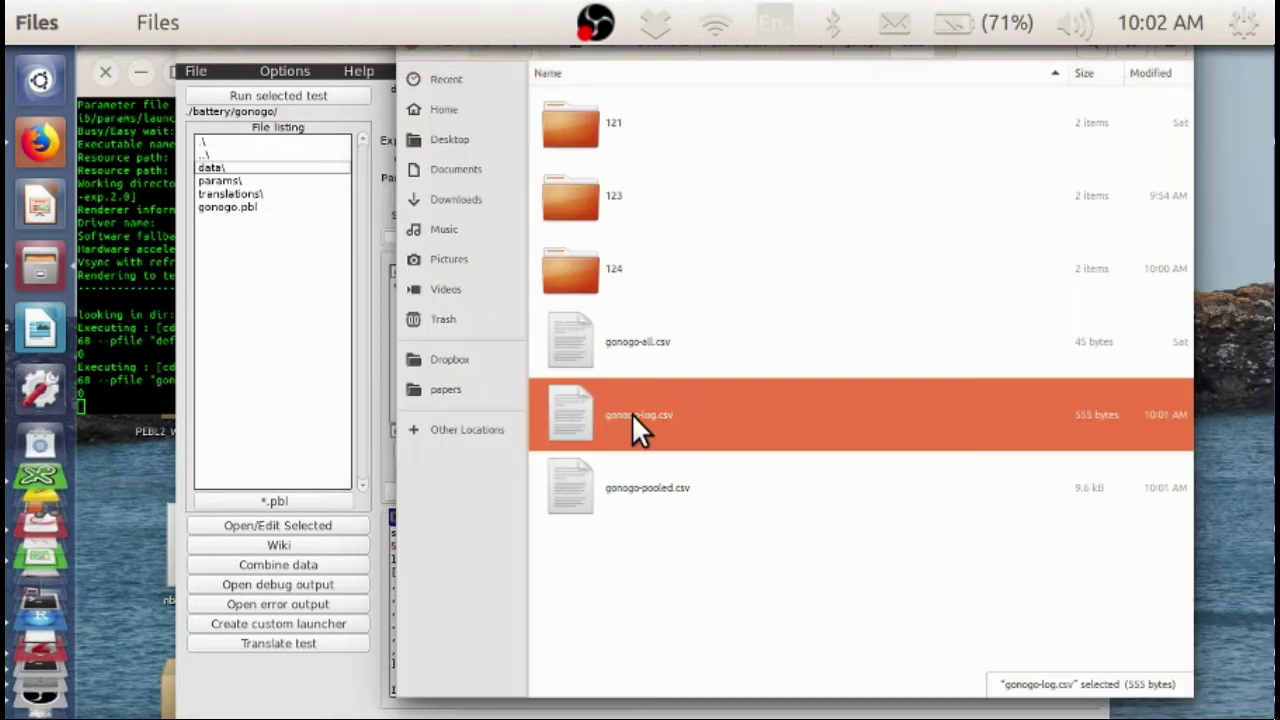
- Load gonogo-all.csv as comma-separated text and examine the participant summary row, including cell D1
{"action": "double_click", "coordinate": [624, 342]}
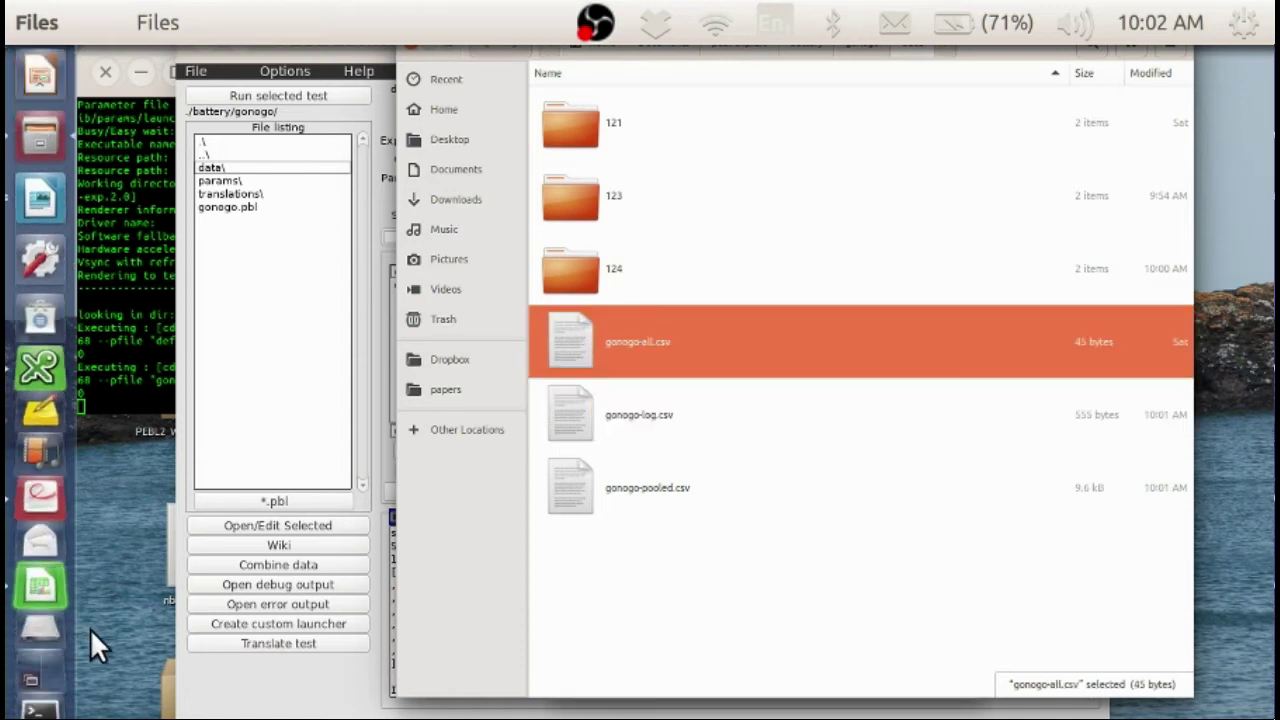
{"action": "left_click", "coordinate": [39, 378]}
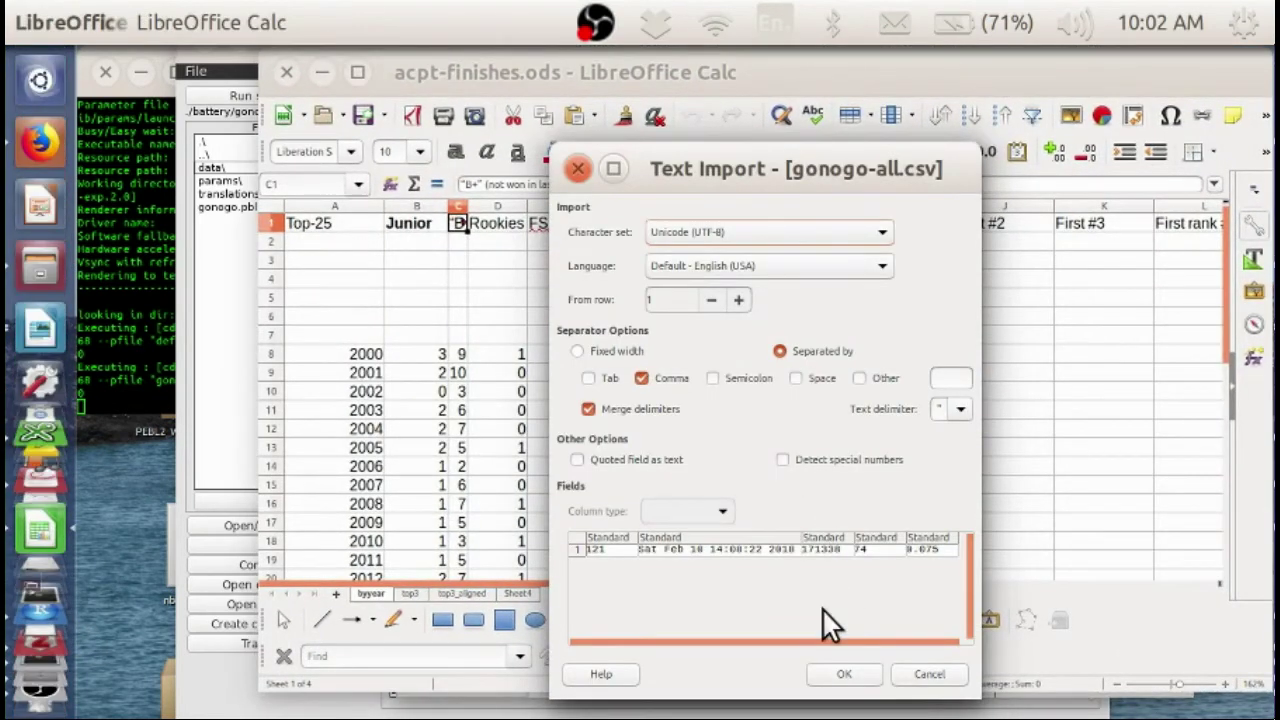
{"action": "left_click", "coordinate": [844, 674]}
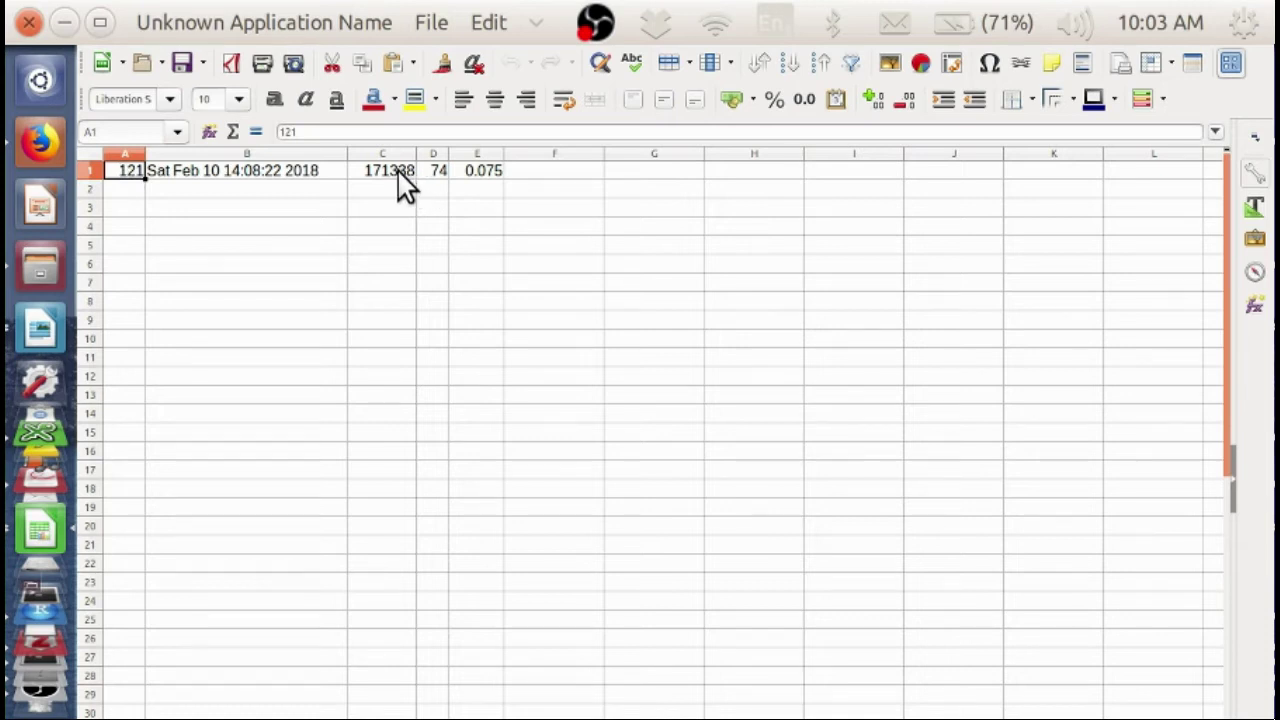
{"action": "left_click", "coordinate": [439, 173]}
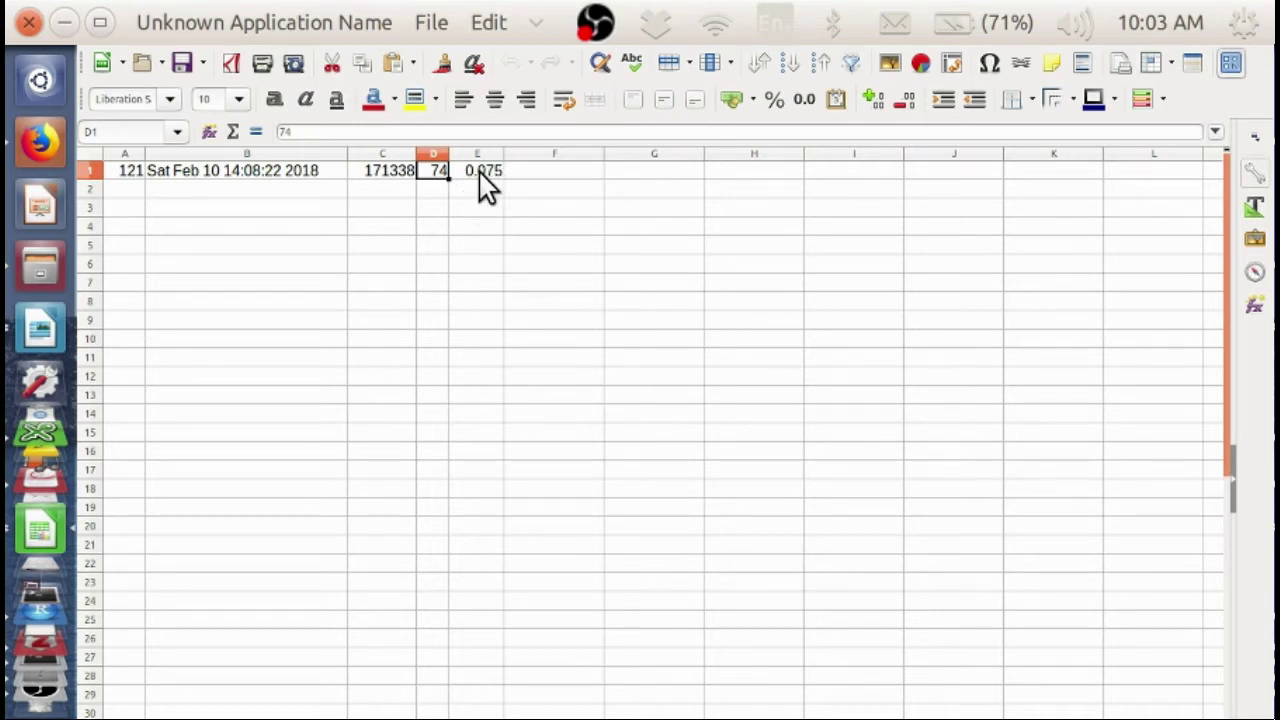
- Check cell E1 in the gonogo-all.csv summary row, close the file and minimize the acpt-finishes.ods window
{"action": "left_click", "coordinate": [479, 172]}
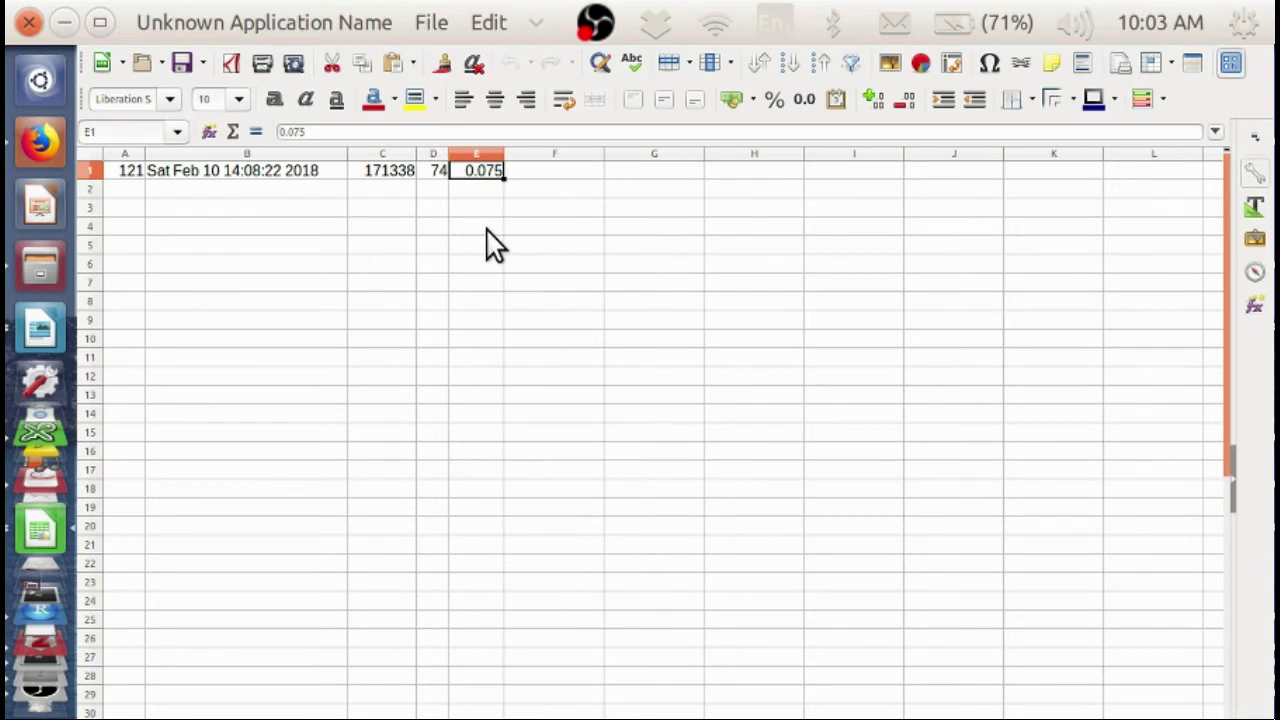
{"action": "key", "text": "ctrl+super+Down"}
{"action": "left_click_drag", "start_coordinate": [282, 398], "coordinate": [360, 403]}
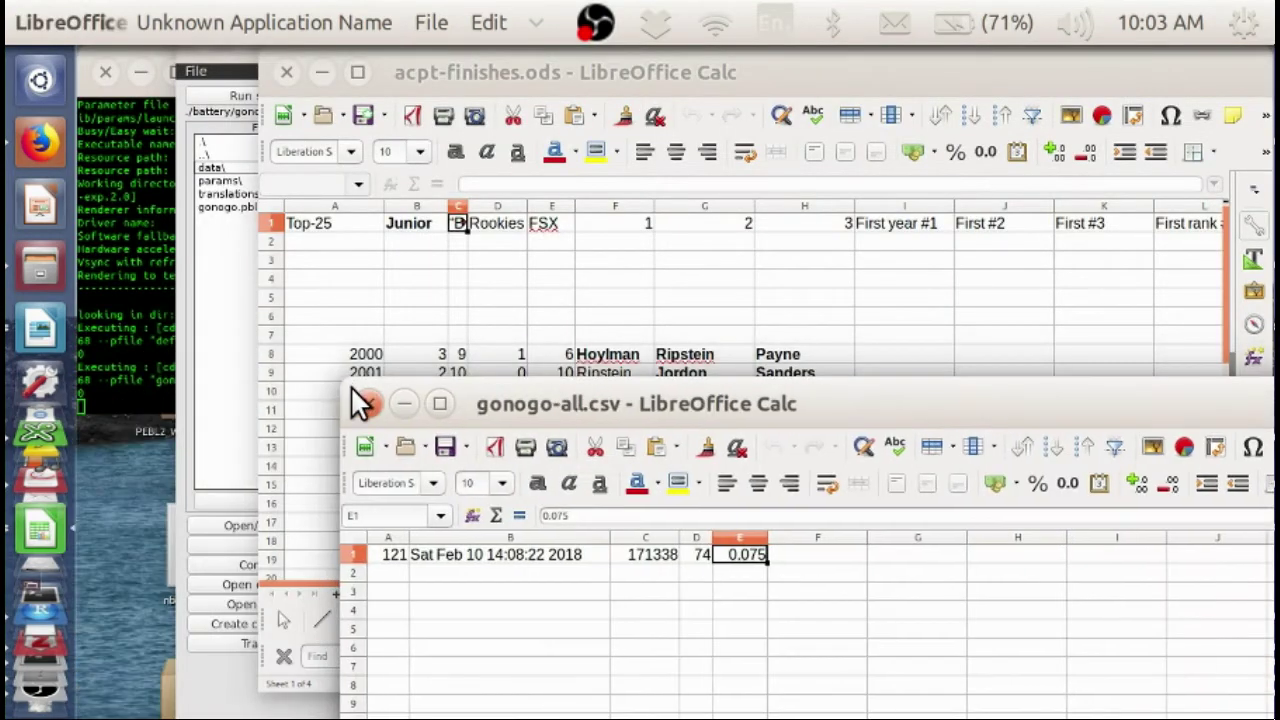
{"action": "left_click", "coordinate": [366, 404]}
{"action": "left_click", "coordinate": [321, 72]}
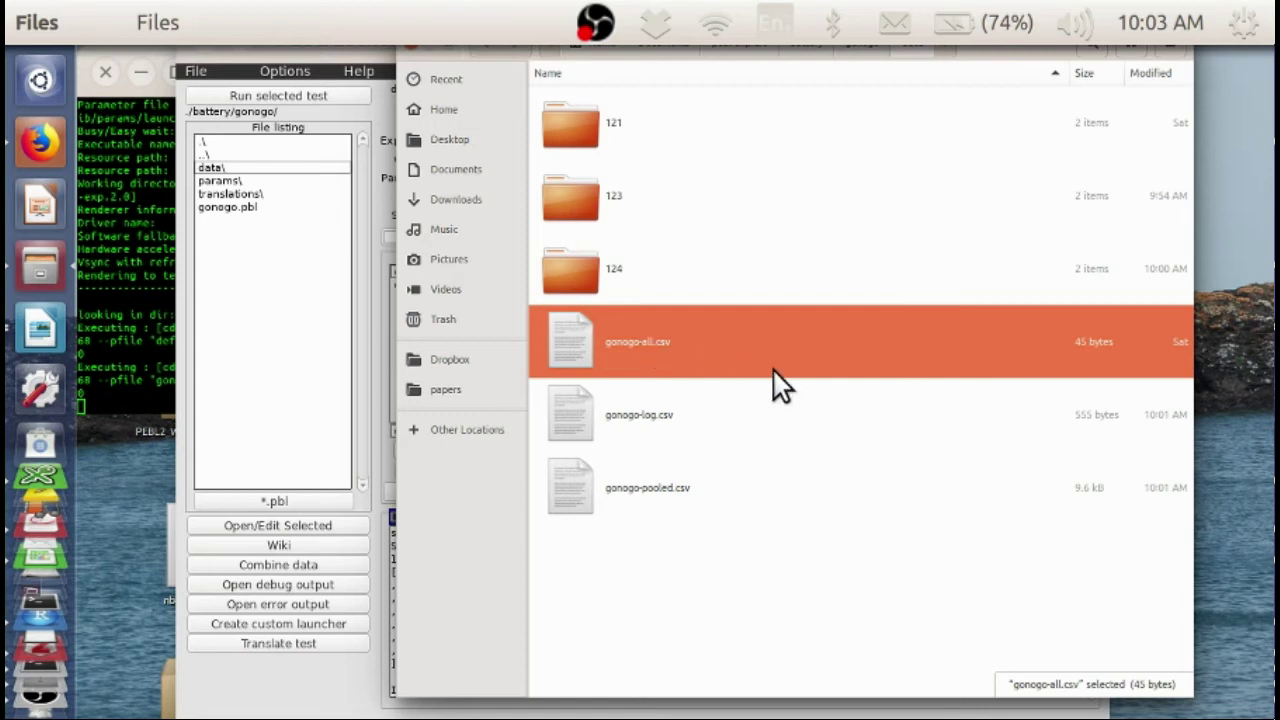
- Reposition the file manager window so its path is fully in view, and open participant folder 121
{"action": "key", "text": "ctrl+f"}
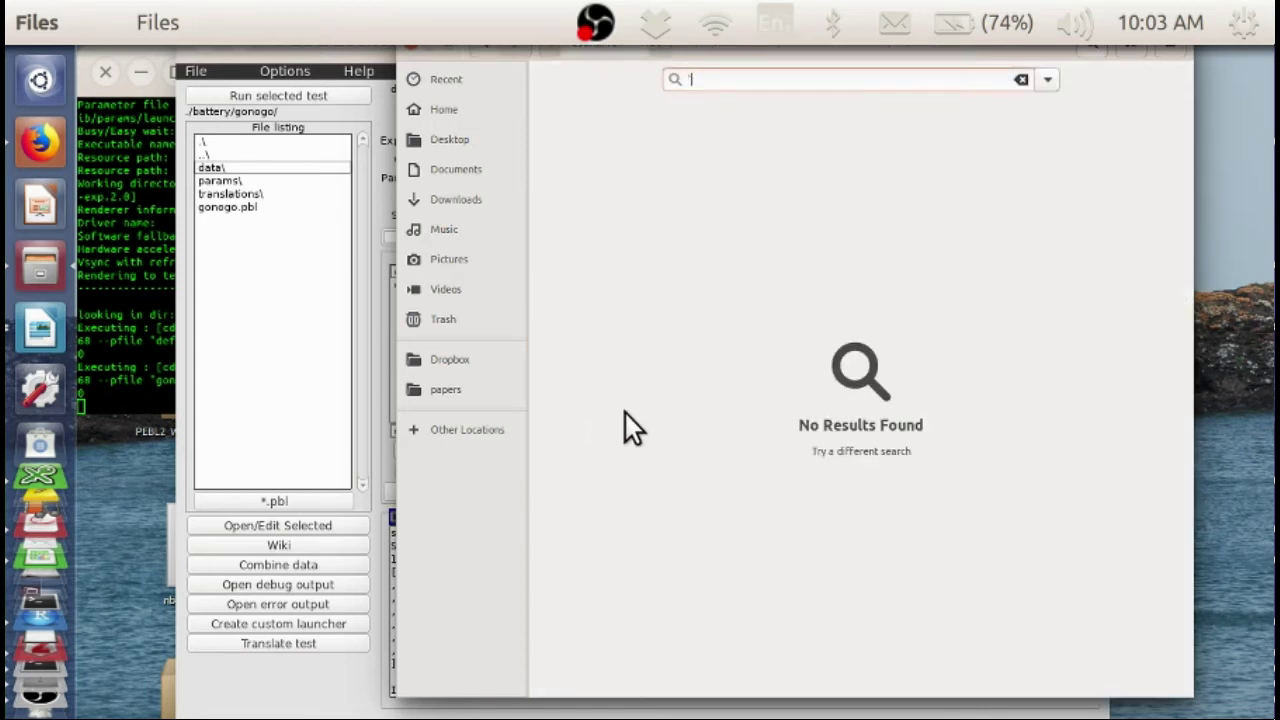
{"action": "key", "text": "Escape"}
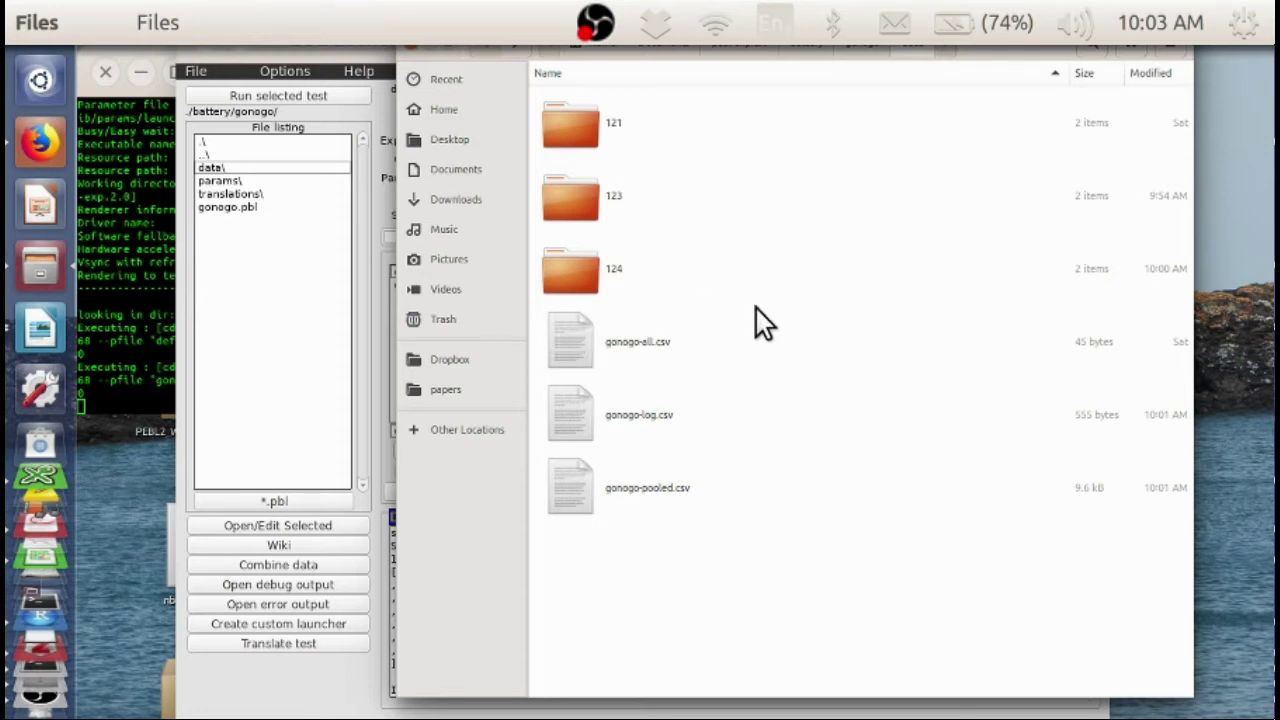
{"action": "left_click_drag", "start_coordinate": [756, 308], "coordinate": [616, 329]}
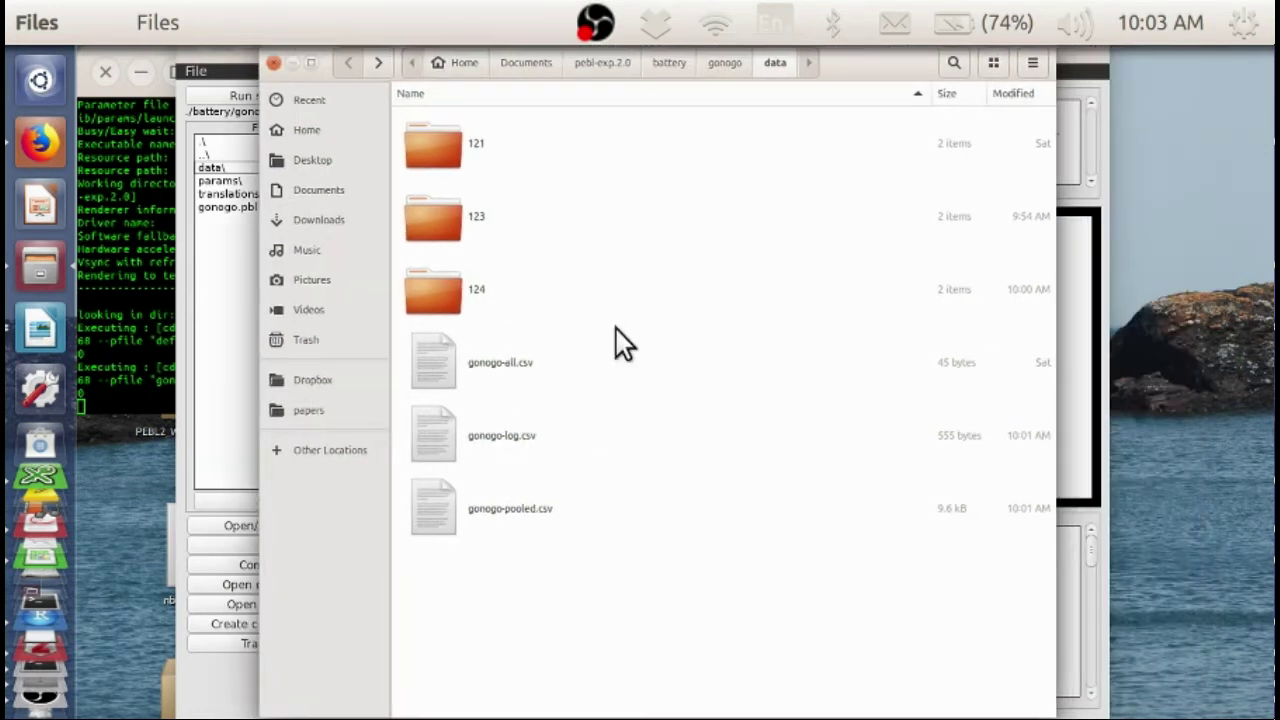
{"action": "double_click", "coordinate": [435, 140]}
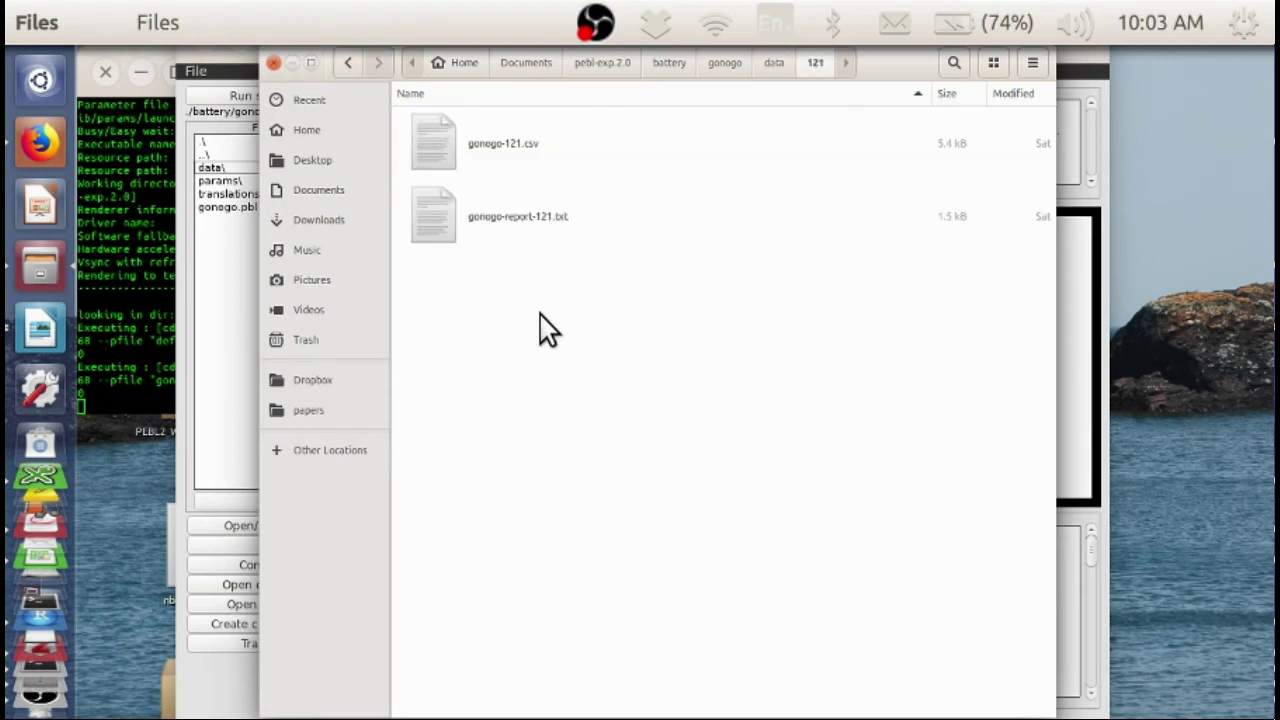
{"action": "key", "text": "alt+Left"}
{"action": "key", "text": "Down"}
{"action": "key", "text": "Up"}
{"action": "key", "text": "Return"}
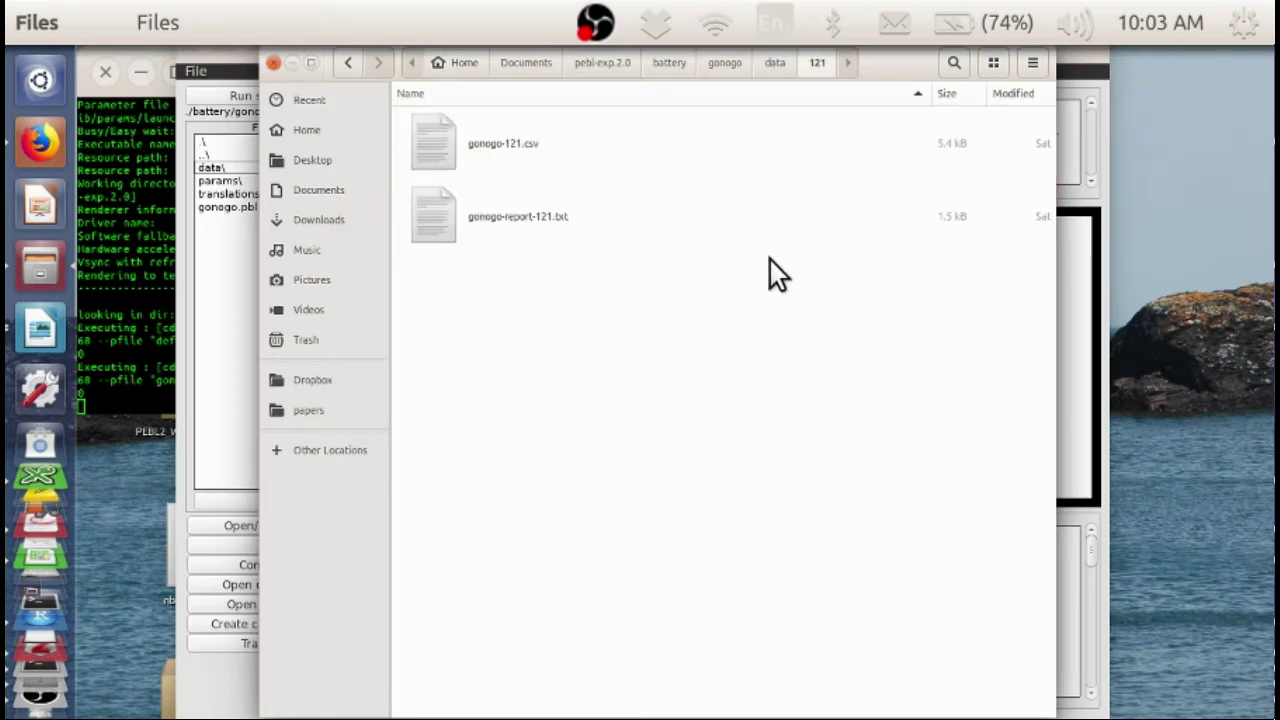
- Open gonogo-121.csv with Text Editor instead of the default spreadsheet program, and widen the editor window
{"action": "left_click", "coordinate": [437, 144]}
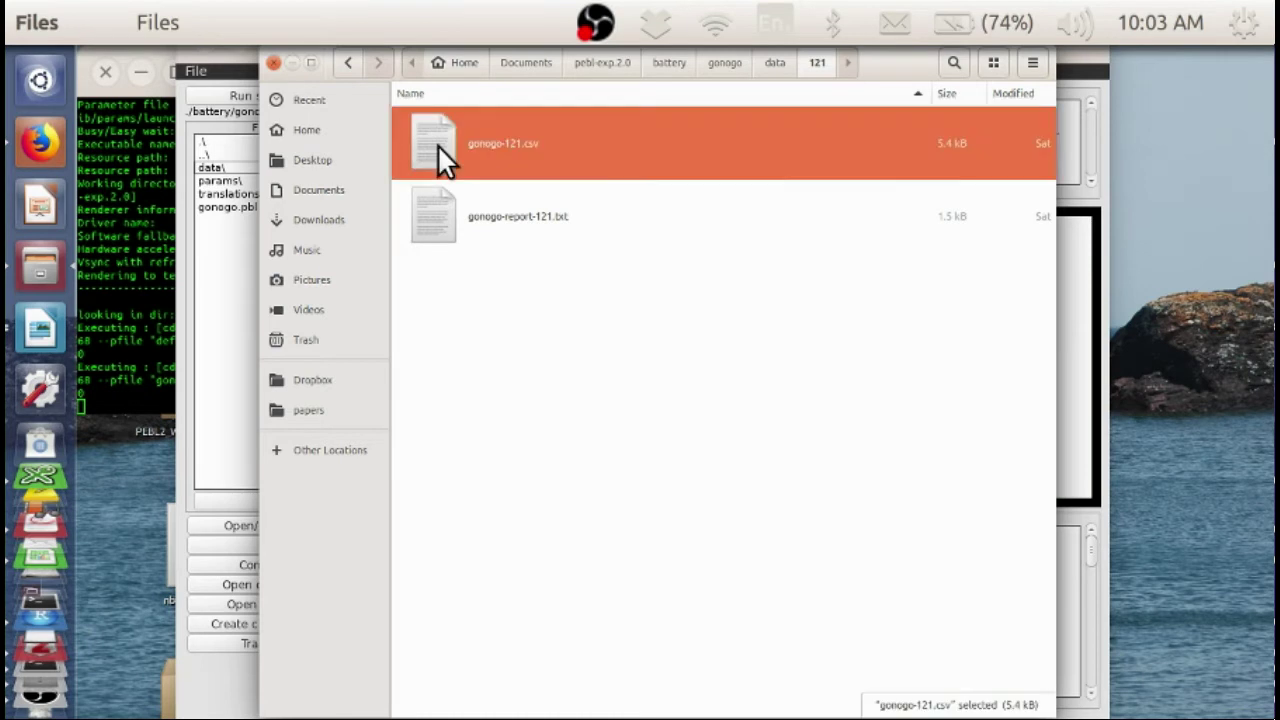
{"action": "right_click", "coordinate": [439, 146]}
{"action": "mouse_move", "coordinate": [501, 181]}
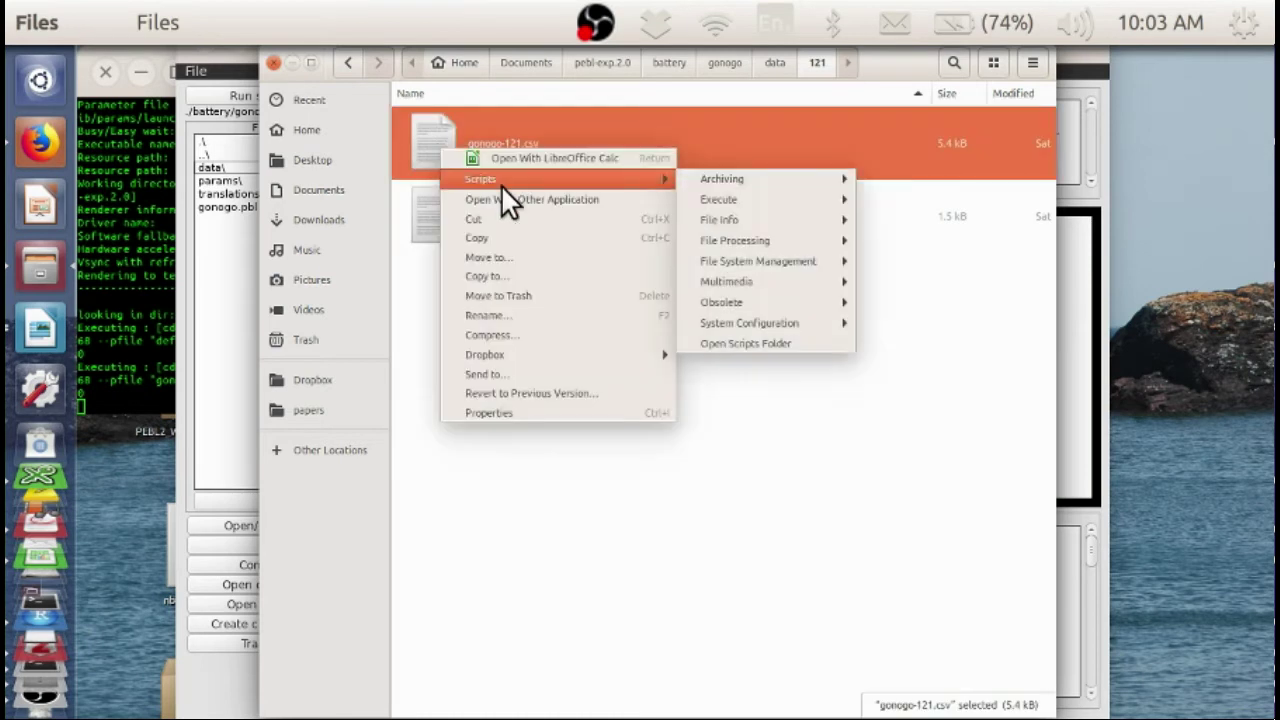
{"action": "left_click", "coordinate": [617, 204]}
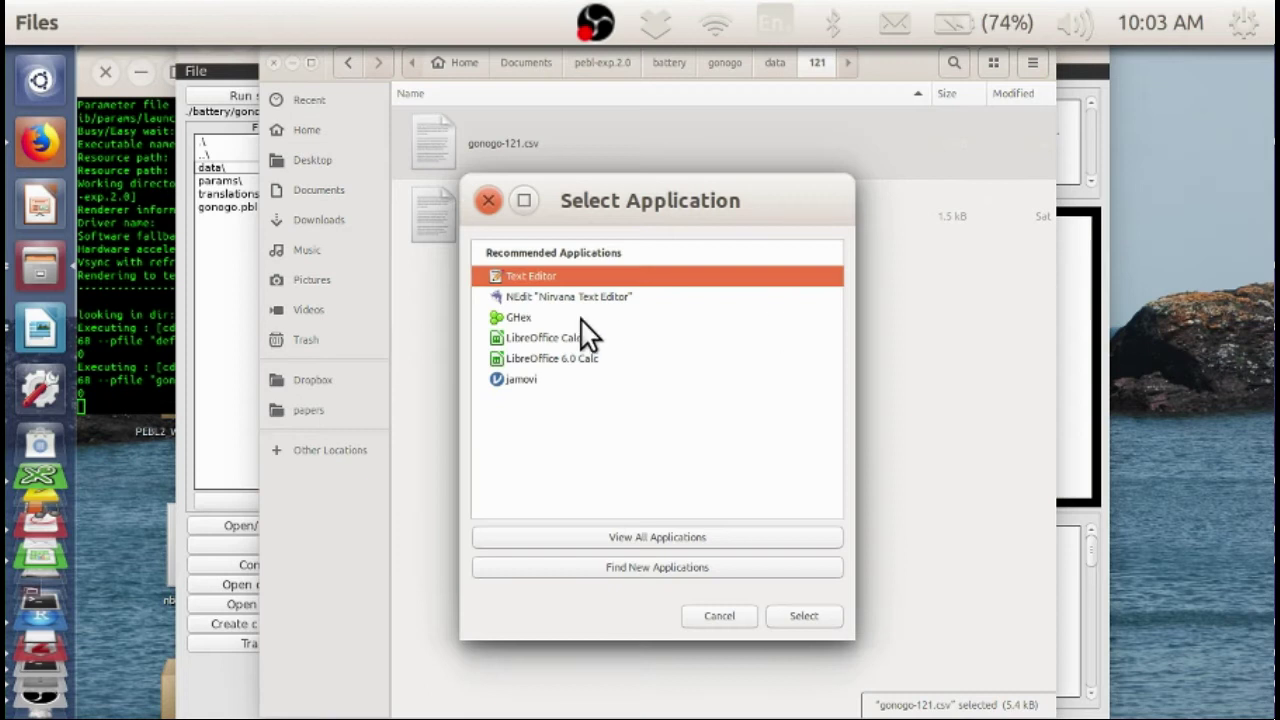
{"action": "double_click", "coordinate": [545, 278]}
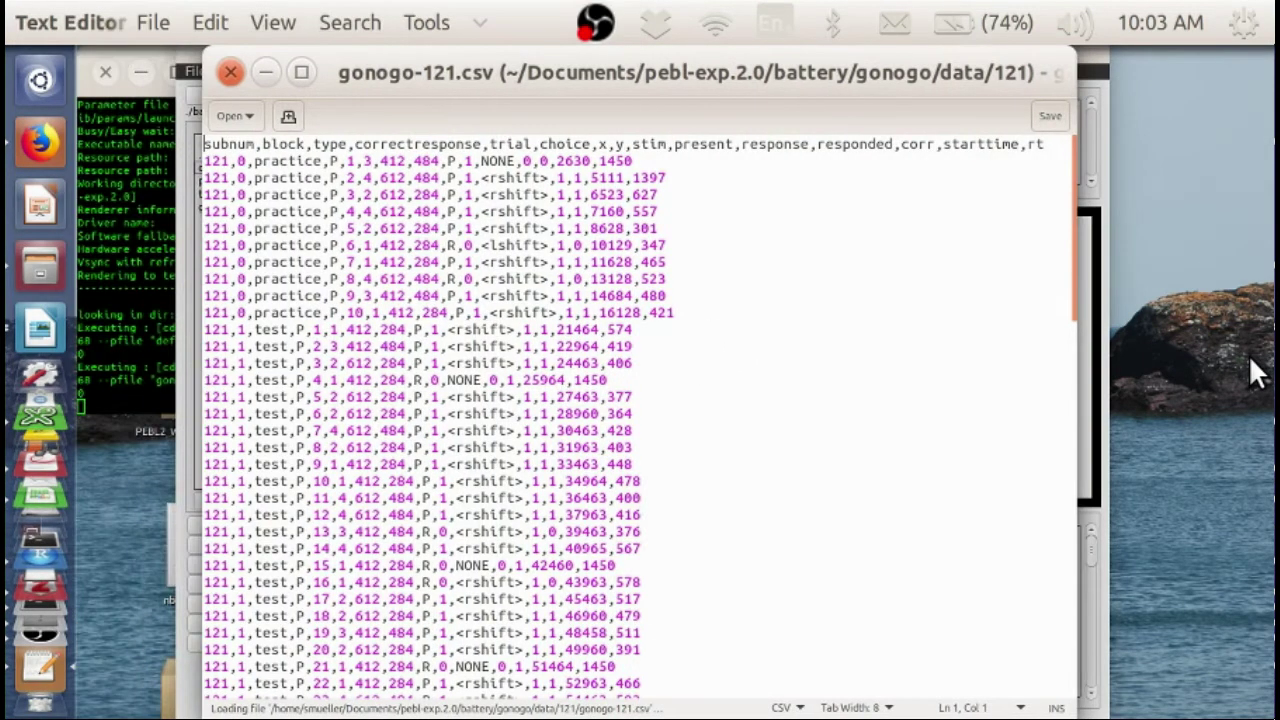
{"action": "left_click_drag", "start_coordinate": [1066, 267], "coordinate": [1262, 278]}
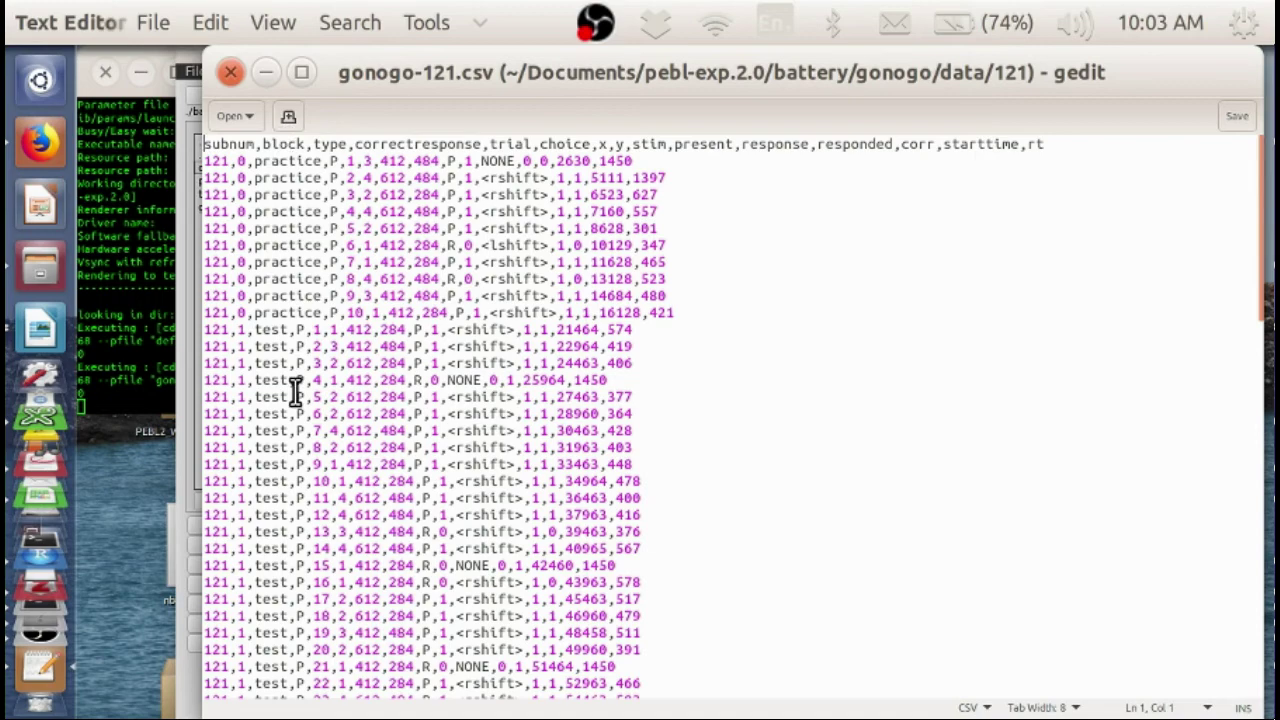
- Skim gonogo-121.csv down to its last trials and delete the stray character before subnum in the header line
{"action": "scroll", "coordinate": [292, 392], "scroll_direction": "down", "scroll_amount": 20}
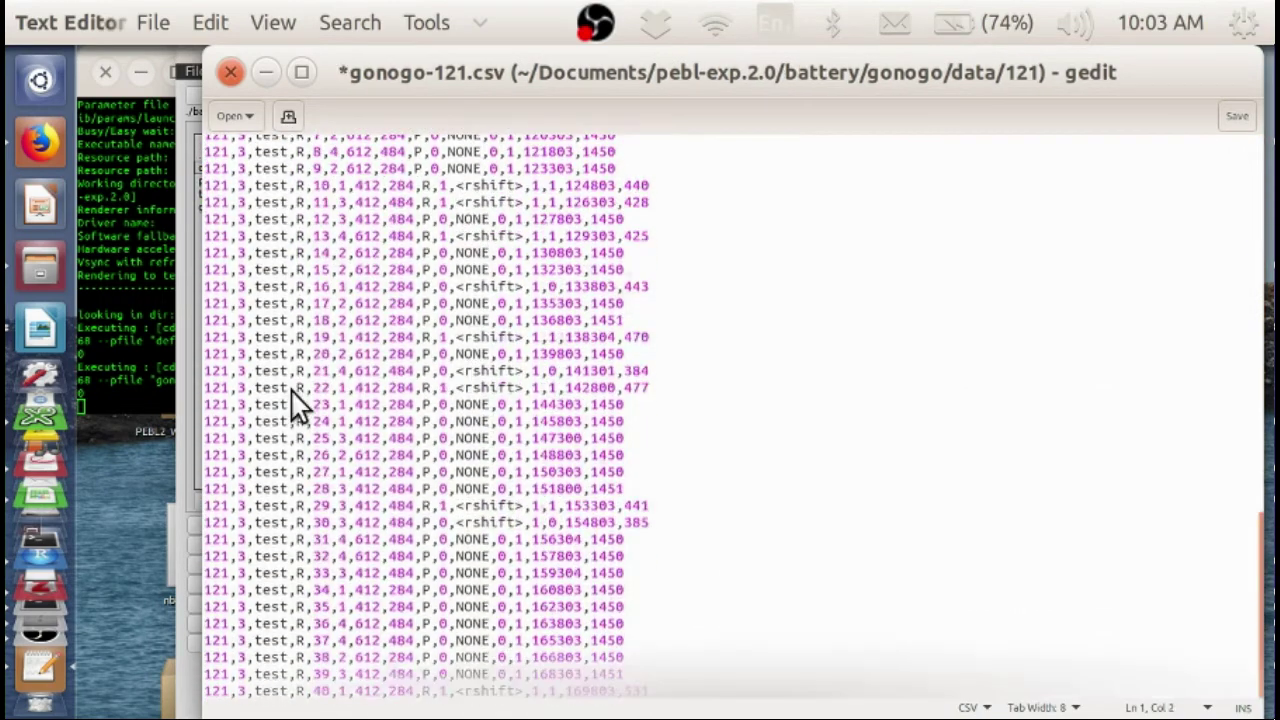
{"action": "scroll", "coordinate": [292, 392], "scroll_direction": "up", "scroll_amount": 20}
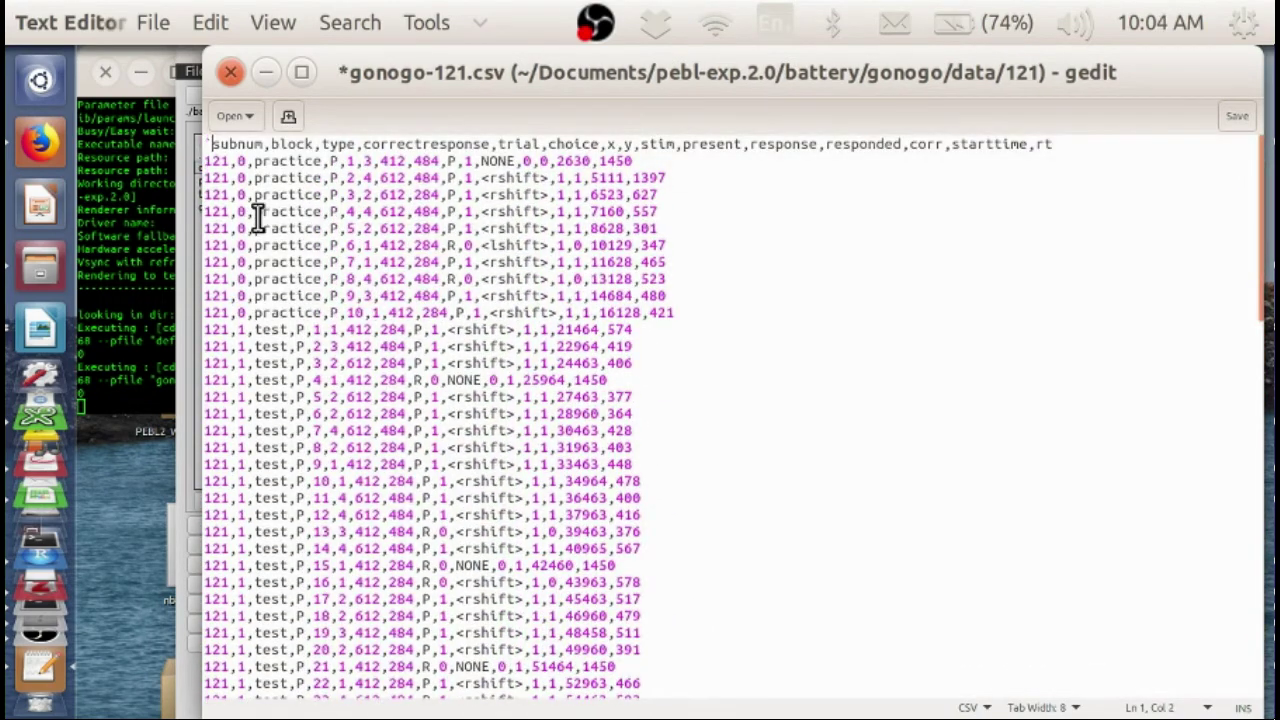
{"action": "scroll", "coordinate": [256, 218], "scroll_direction": "down", "scroll_amount": 20}
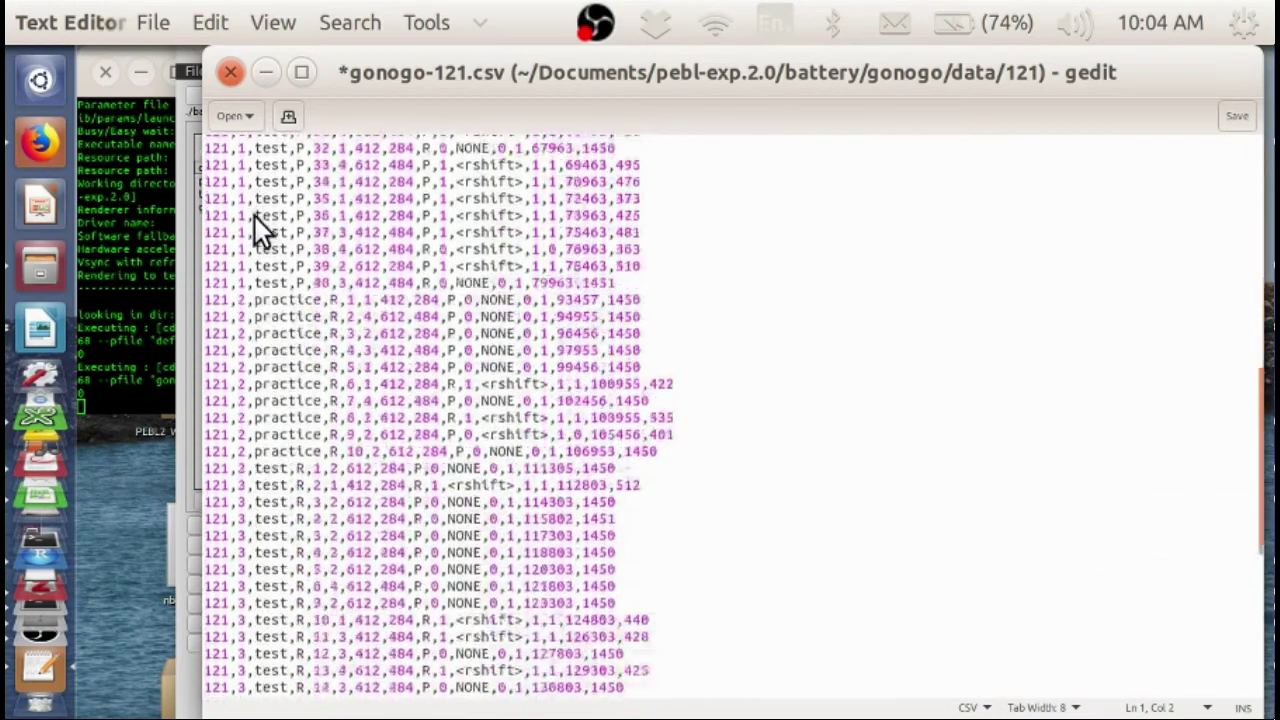
{"action": "scroll", "coordinate": [254, 216], "scroll_direction": "up", "scroll_amount": 20}
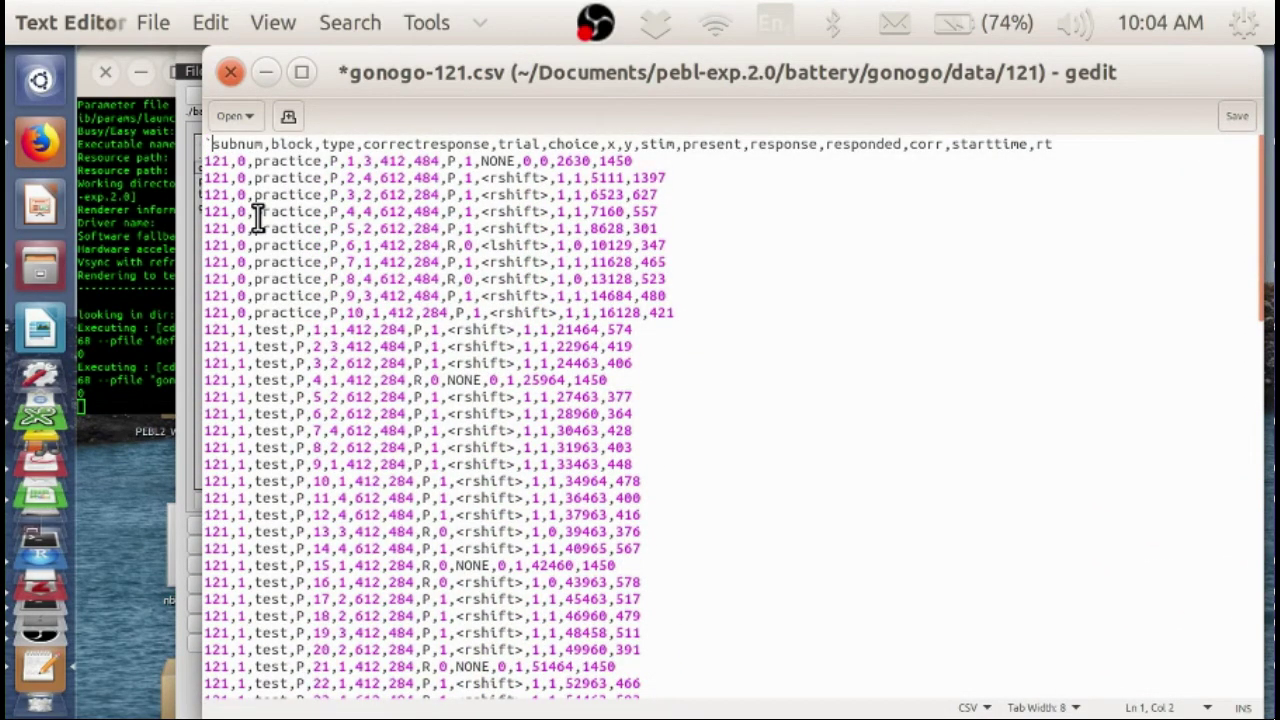
{"action": "key", "text": "BackSpace"}
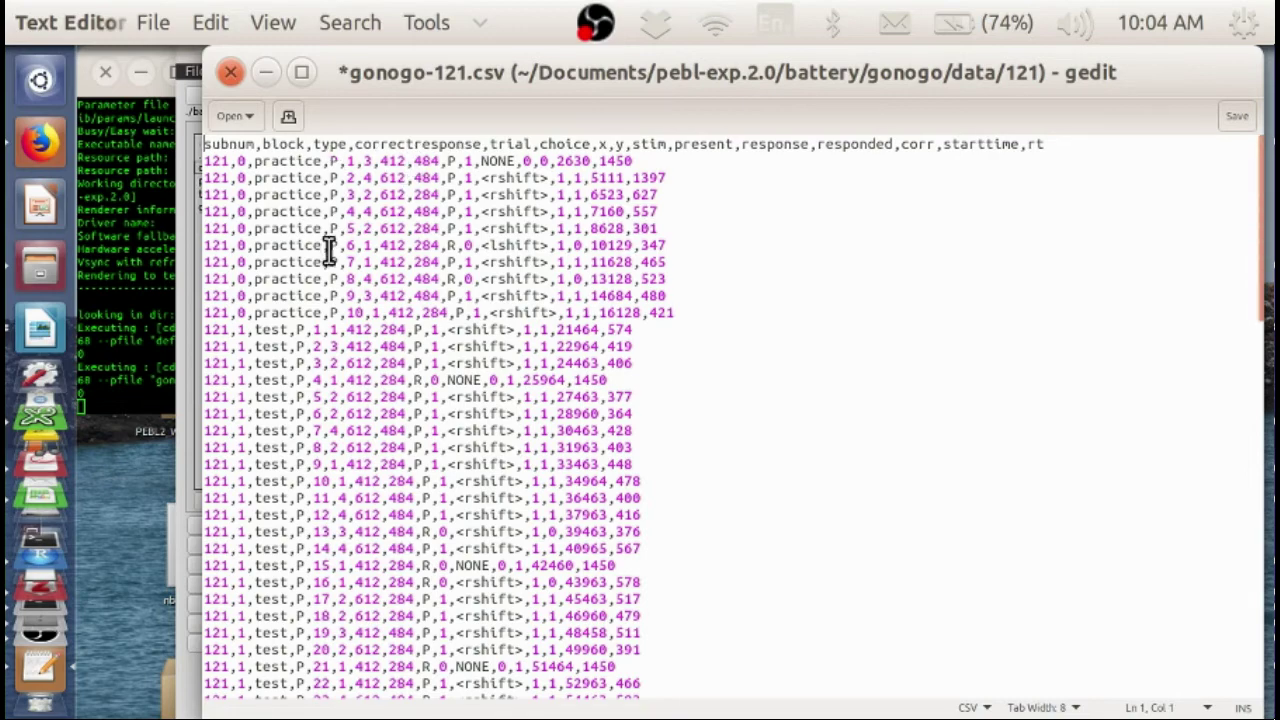
- Examine the stimulus codes in the P and R blocks, highlighting P in test trial 1 and R,0 in test trial 4
{"action": "scroll", "coordinate": [315, 361], "scroll_direction": "down", "scroll_amount": 13}
{"action": "scroll", "coordinate": [317, 366], "scroll_direction": "down", "scroll_amount": 9}
{"action": "scroll", "coordinate": [320, 362], "scroll_direction": "up", "scroll_amount": 20}
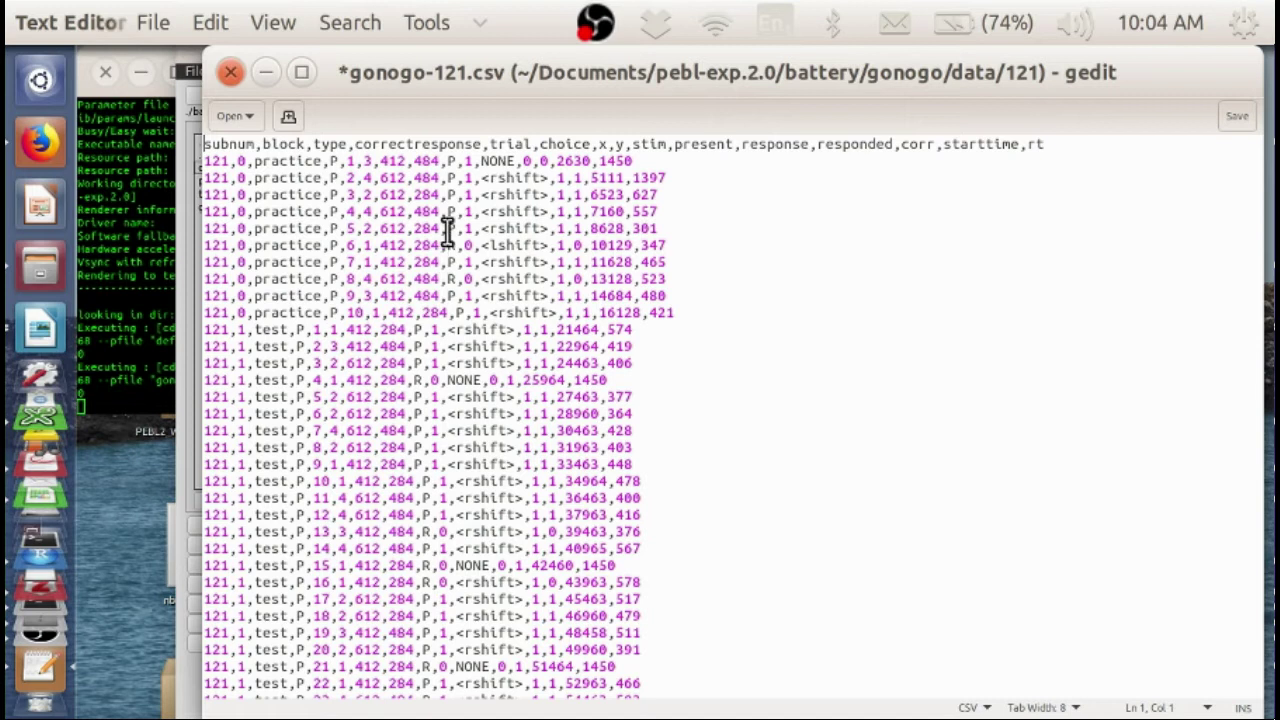
{"action": "left_click", "coordinate": [410, 330]}
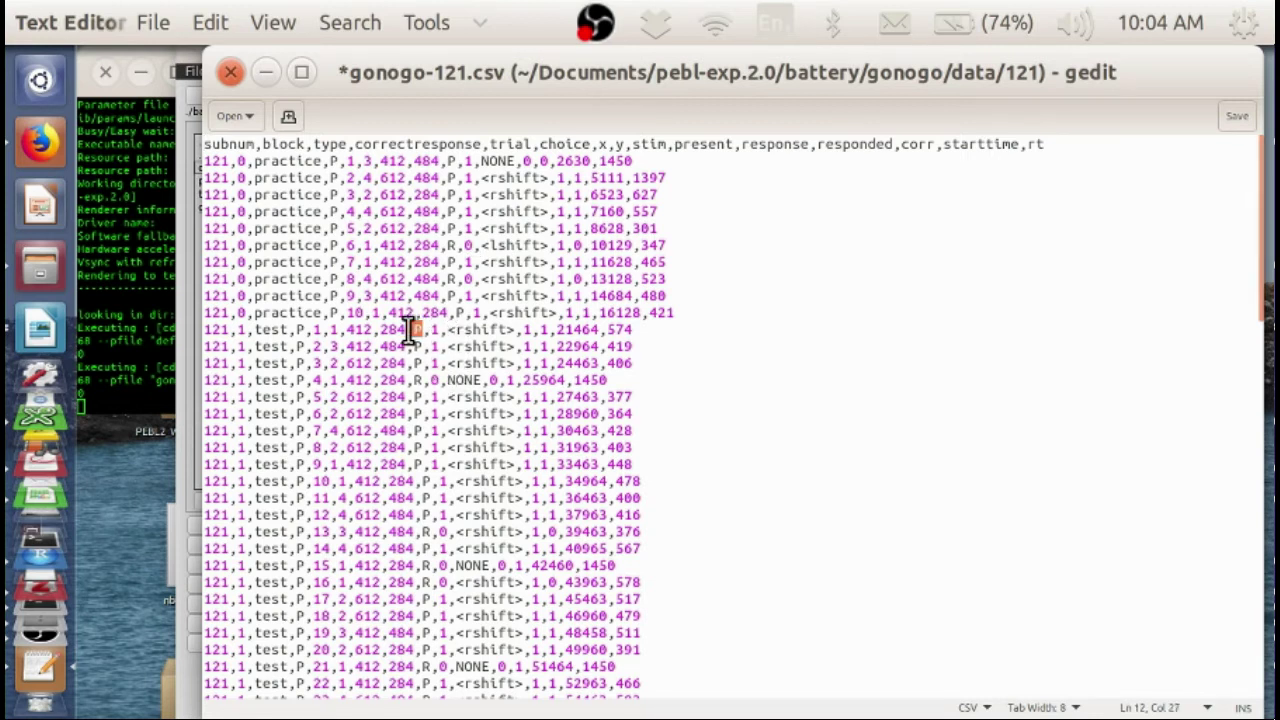
{"action": "left_click", "coordinate": [445, 384]}
{"action": "scroll", "coordinate": [445, 384], "scroll_direction": "down", "scroll_amount": 12}
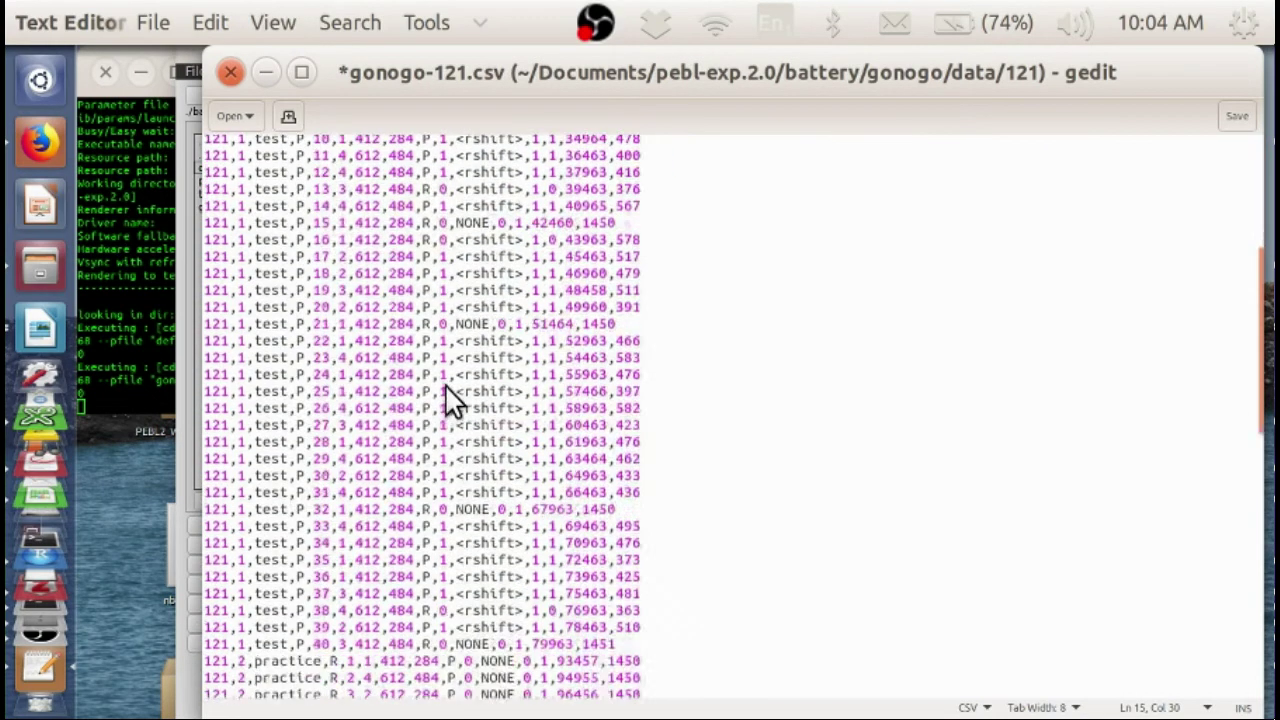
{"action": "scroll", "coordinate": [445, 384], "scroll_direction": "down", "scroll_amount": 1}
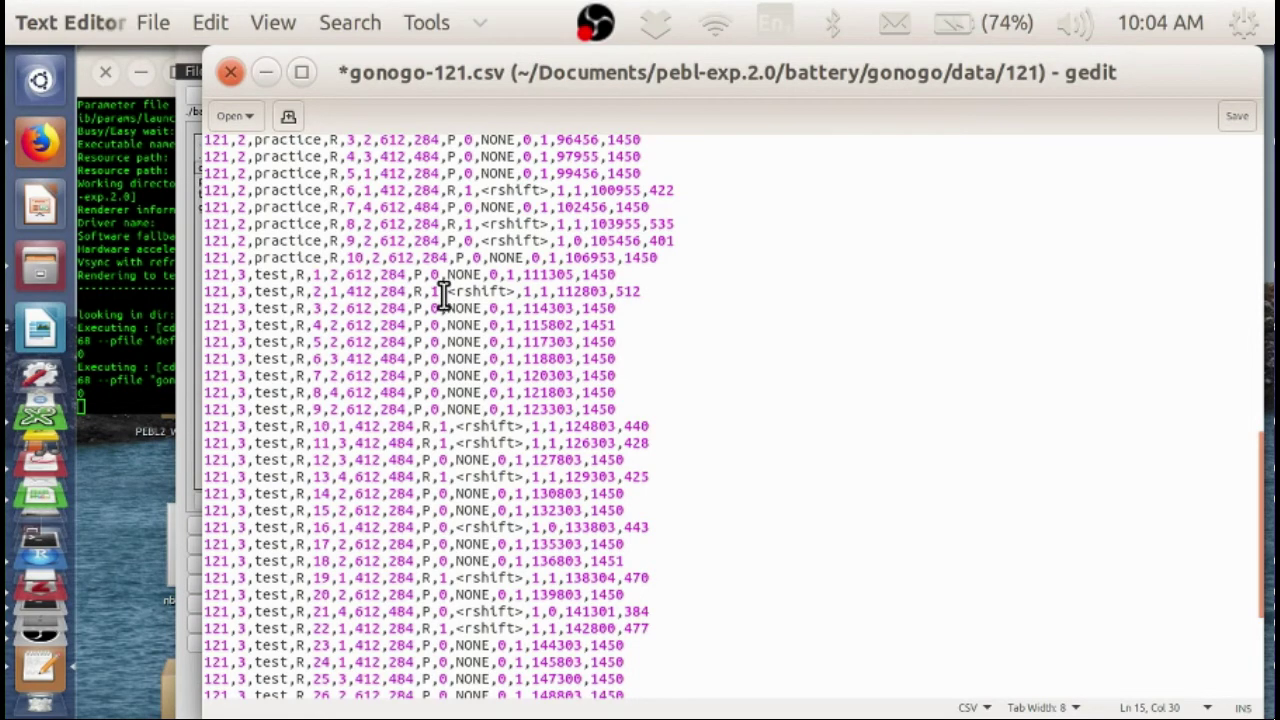
{"action": "scroll", "coordinate": [455, 316], "scroll_direction": "up", "scroll_amount": 15}
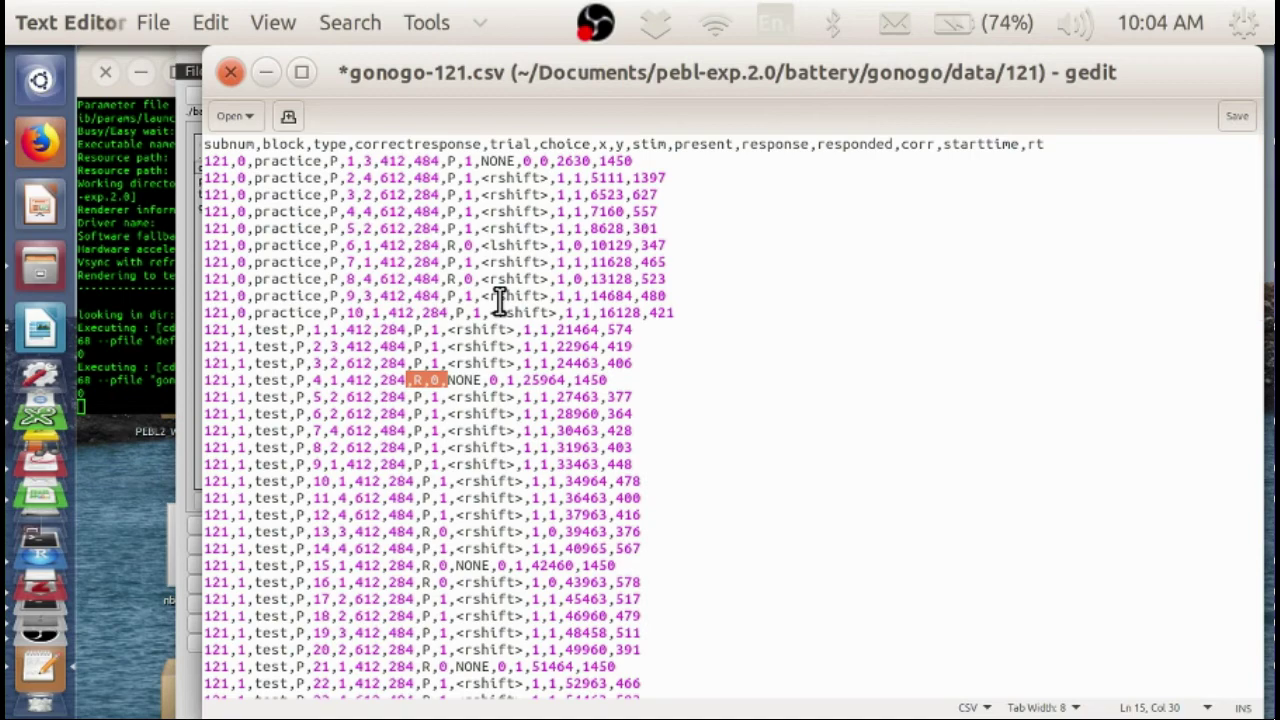
- Compare the response, accuracy and reaction-time values of the practice and test trials across all blocks
{"action": "scroll", "coordinate": [497, 300], "scroll_direction": "down", "scroll_amount": 10}
{"action": "scroll", "coordinate": [495, 300], "scroll_direction": "down", "scroll_amount": 4}
{"action": "scroll", "coordinate": [495, 300], "scroll_direction": "up", "scroll_amount": 7}
{"action": "scroll", "coordinate": [495, 305], "scroll_direction": "up", "scroll_amount": 8}
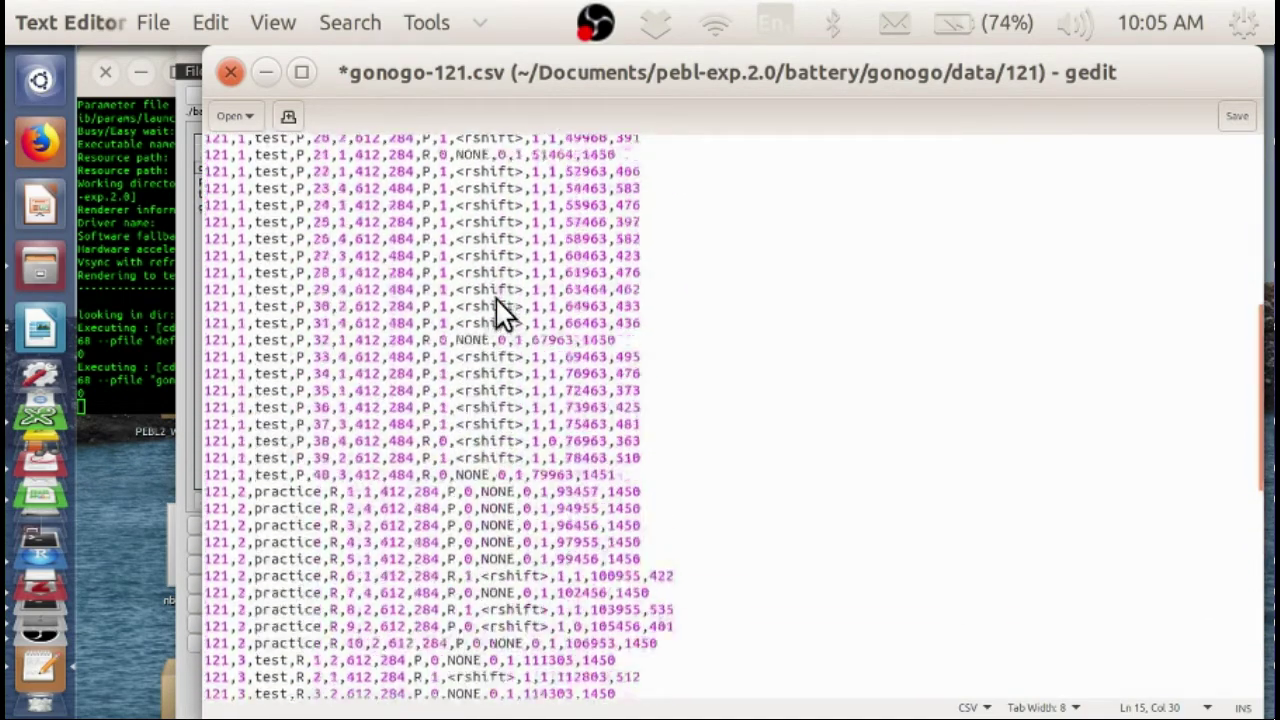
{"action": "scroll", "coordinate": [495, 300], "scroll_direction": "up", "scroll_amount": 5}
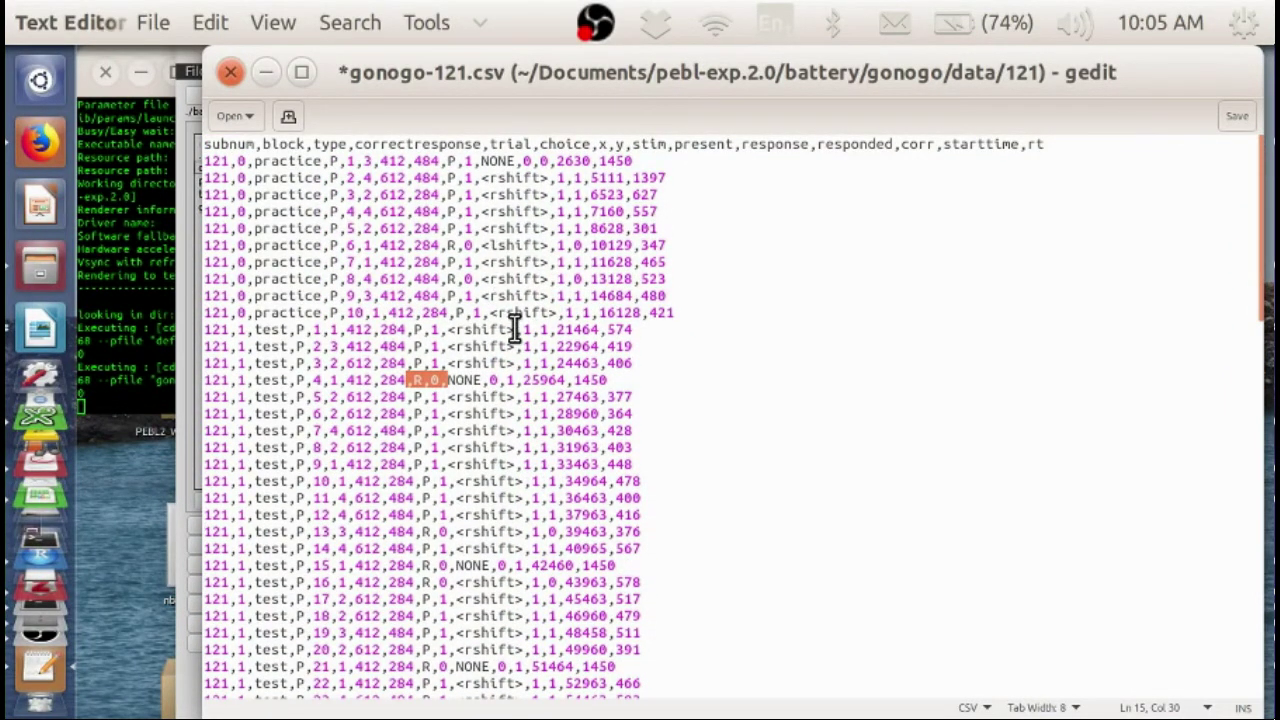
{"action": "scroll", "coordinate": [514, 325], "scroll_direction": "down", "scroll_amount": 20}
{"action": "scroll", "coordinate": [512, 327], "scroll_direction": "up", "scroll_amount": 20}
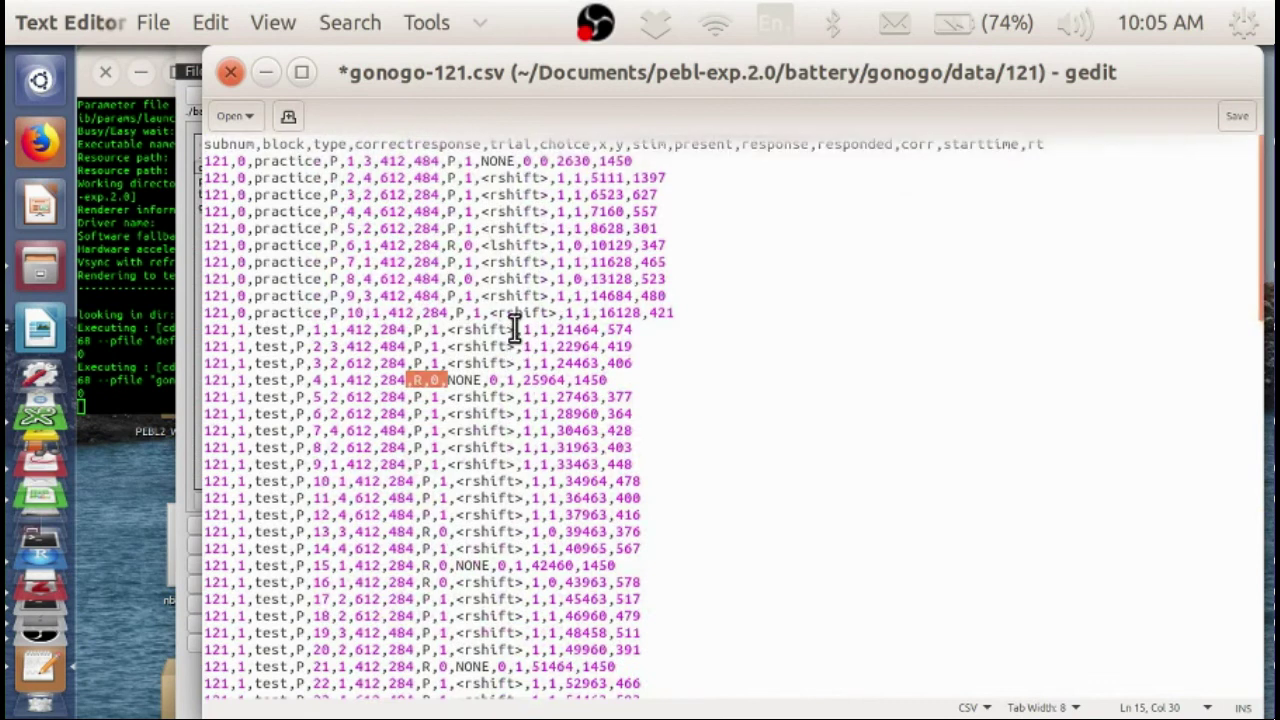